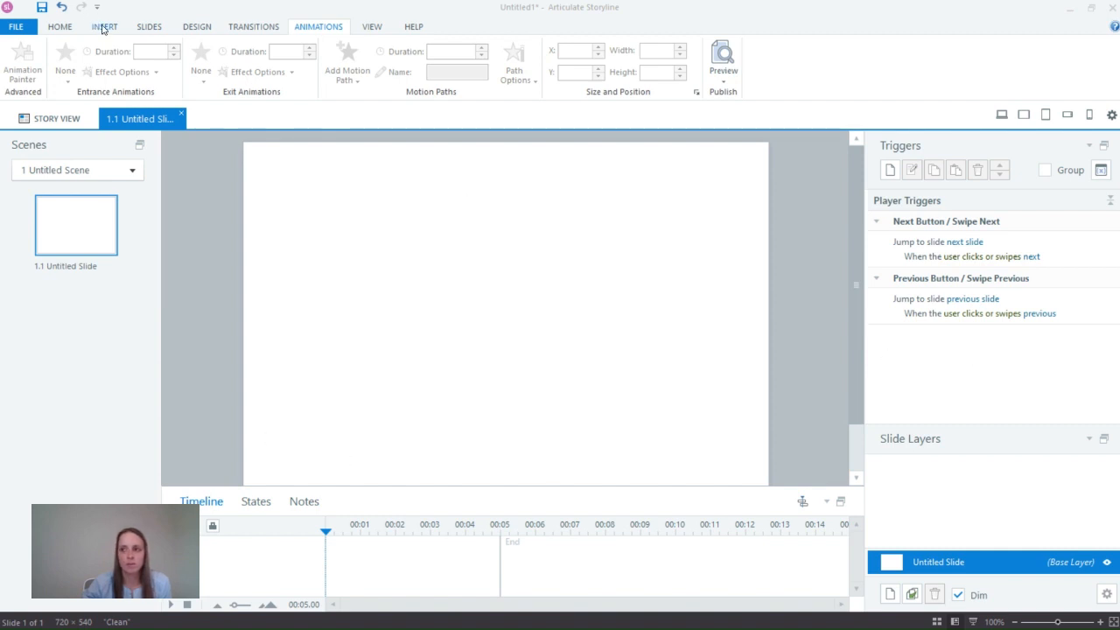
Draw a plain blue rectangular button about 211 by 86 px in the upper middle of the slide
click(103, 28)
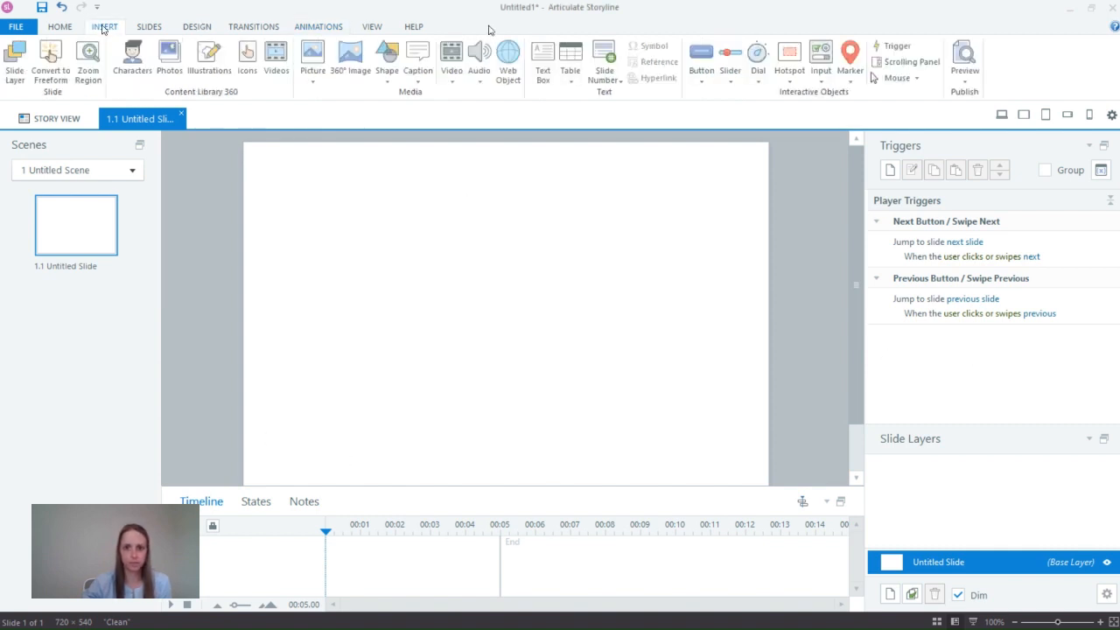
click(699, 80)
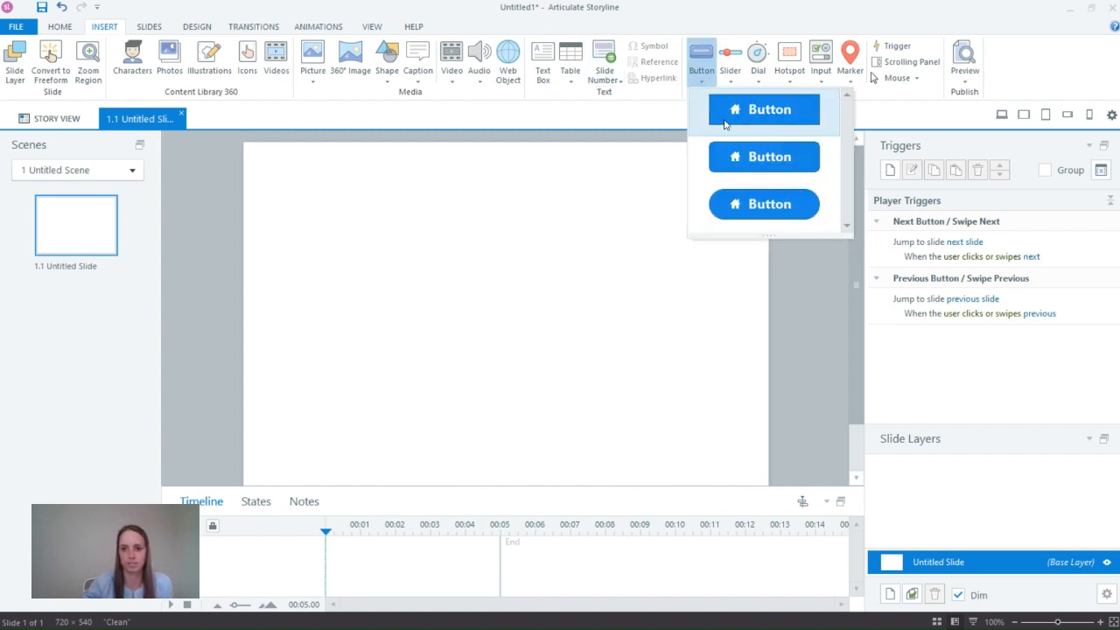
click(719, 123)
drag(419, 202, 574, 264)
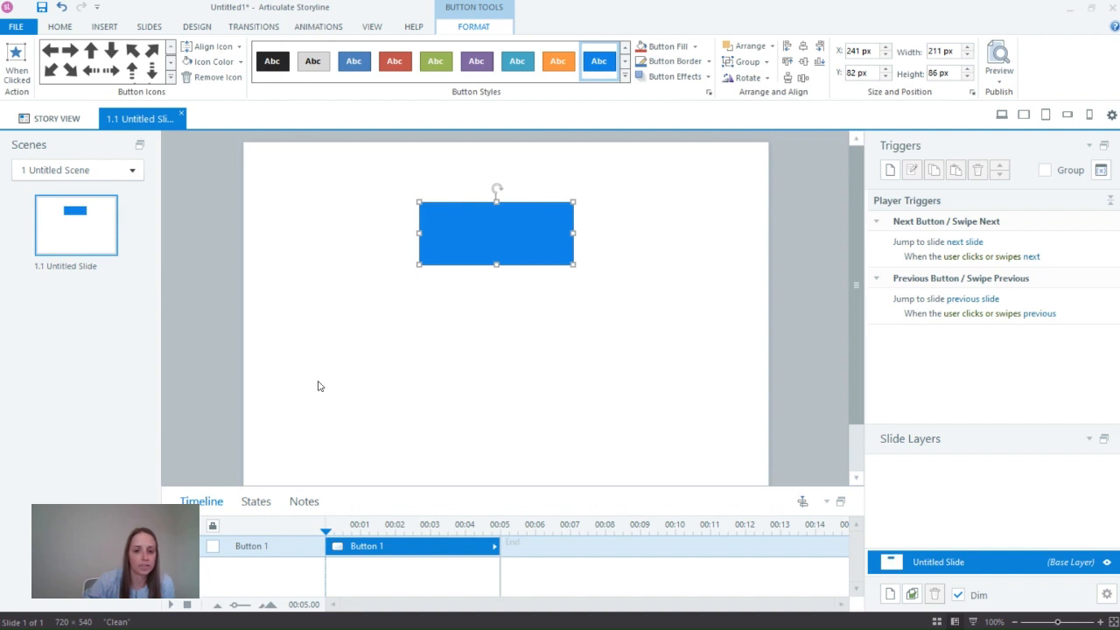
Examine the button's built-in states and check how it behaves in a preview of this slide
drag(400, 486, 408, 411)
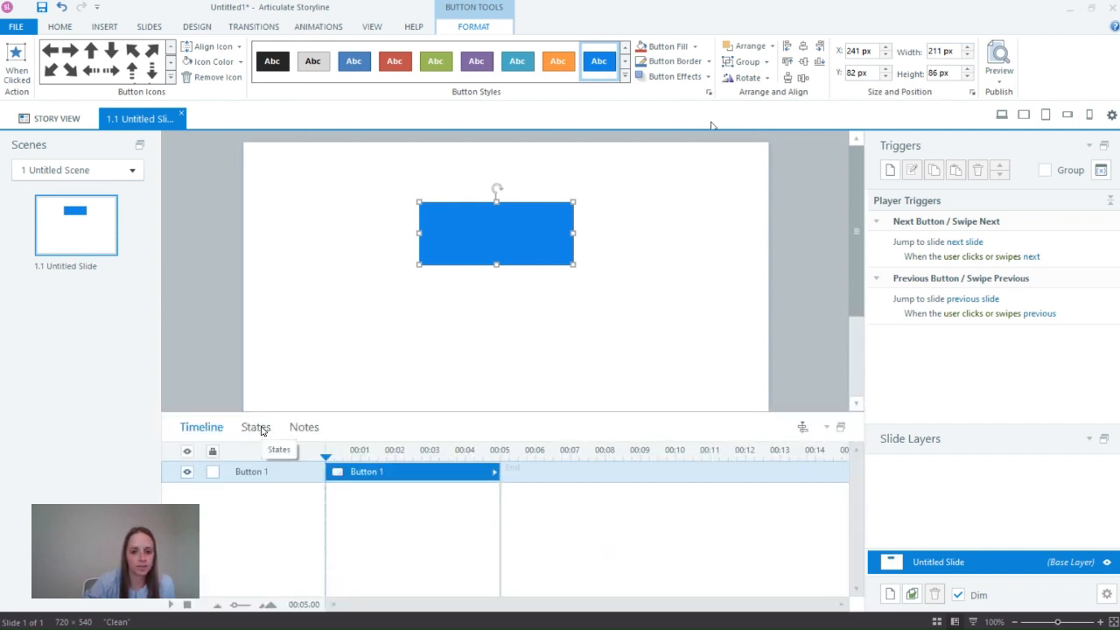
click(256, 426)
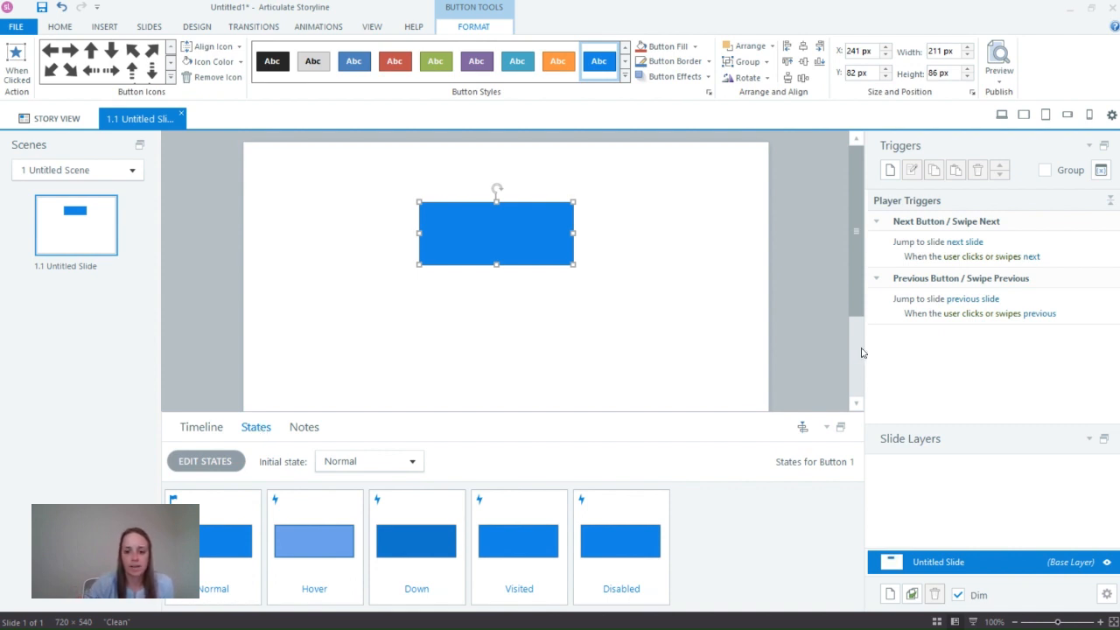
click(998, 81)
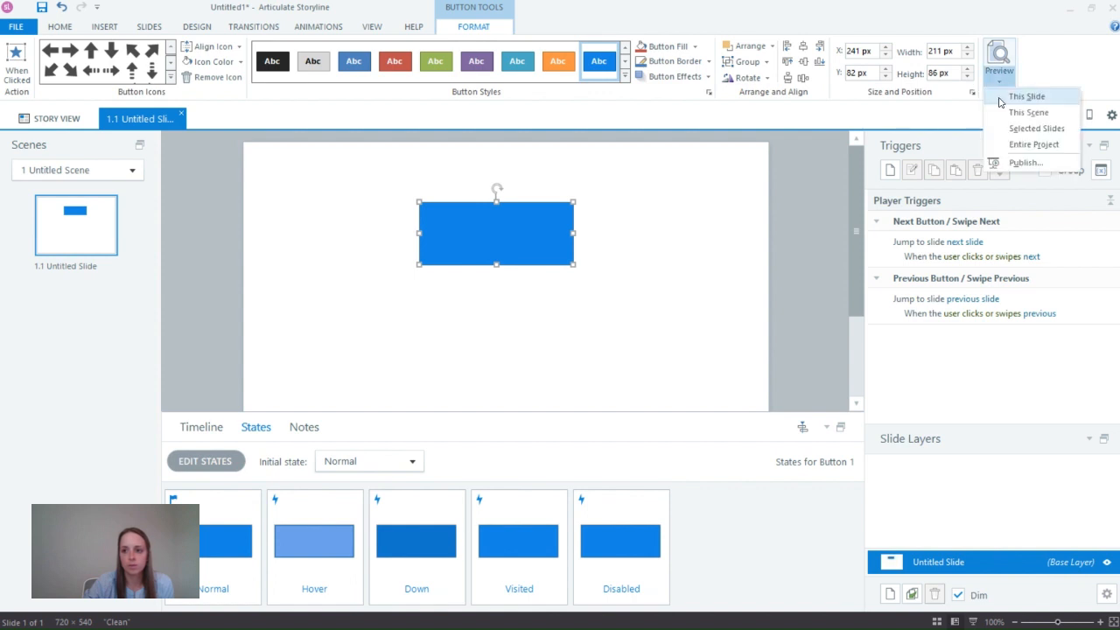
click(1015, 92)
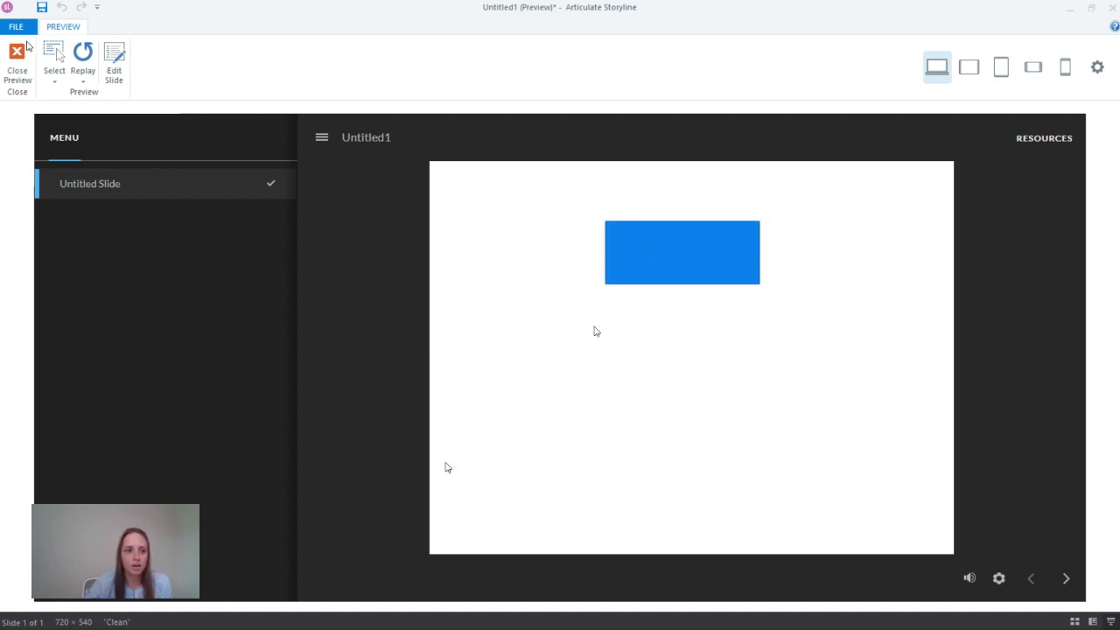
click(17, 53)
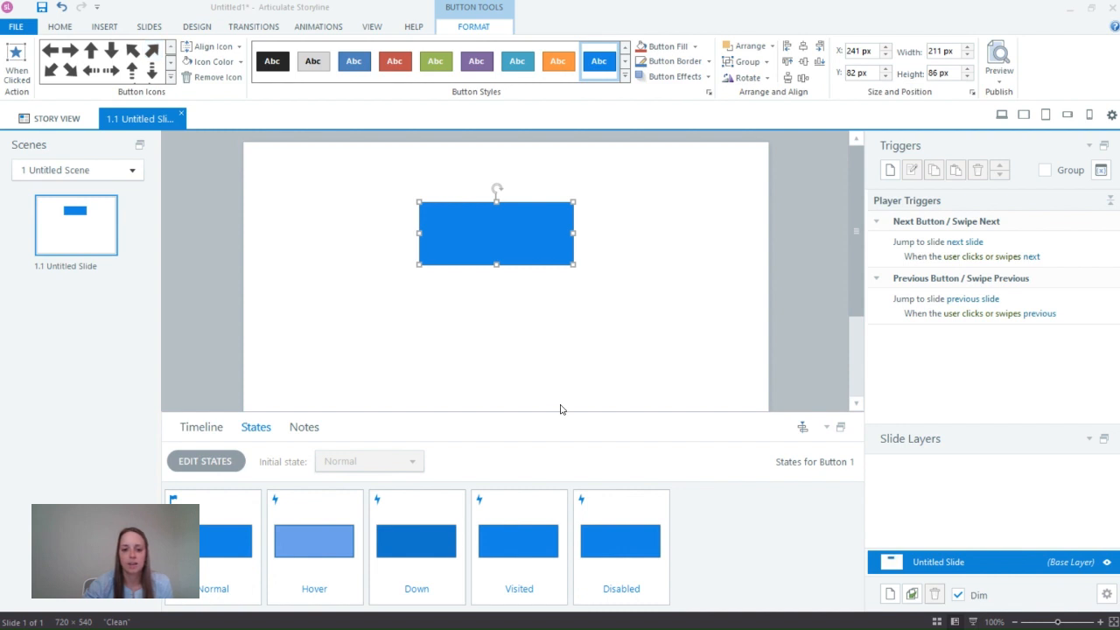
Delete the blue button from the slide
drag(554, 411, 554, 470)
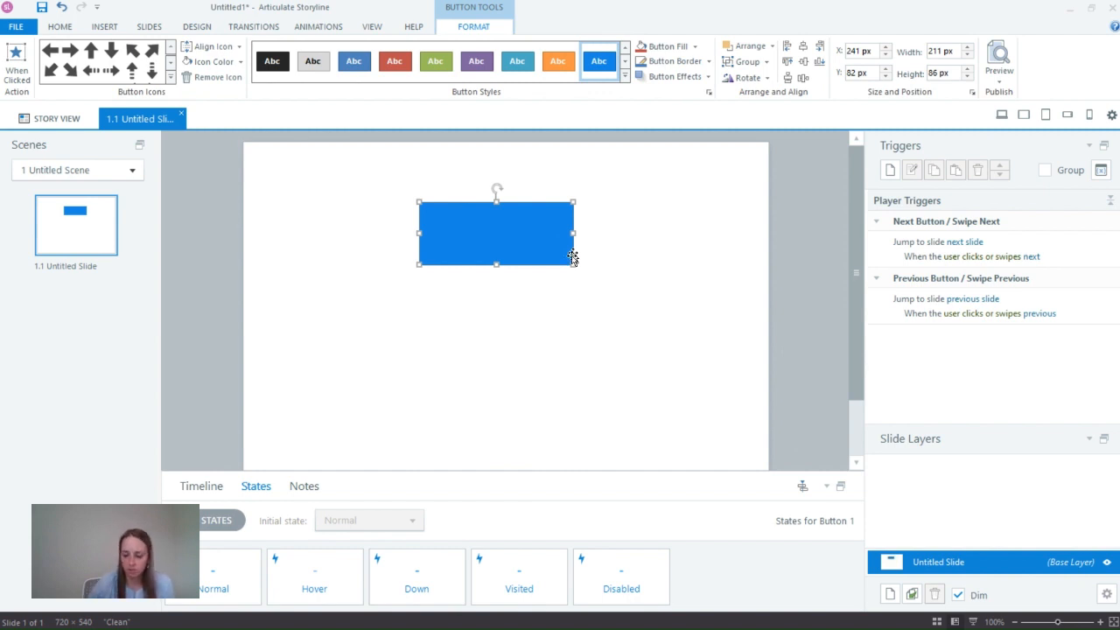
key(Delete)
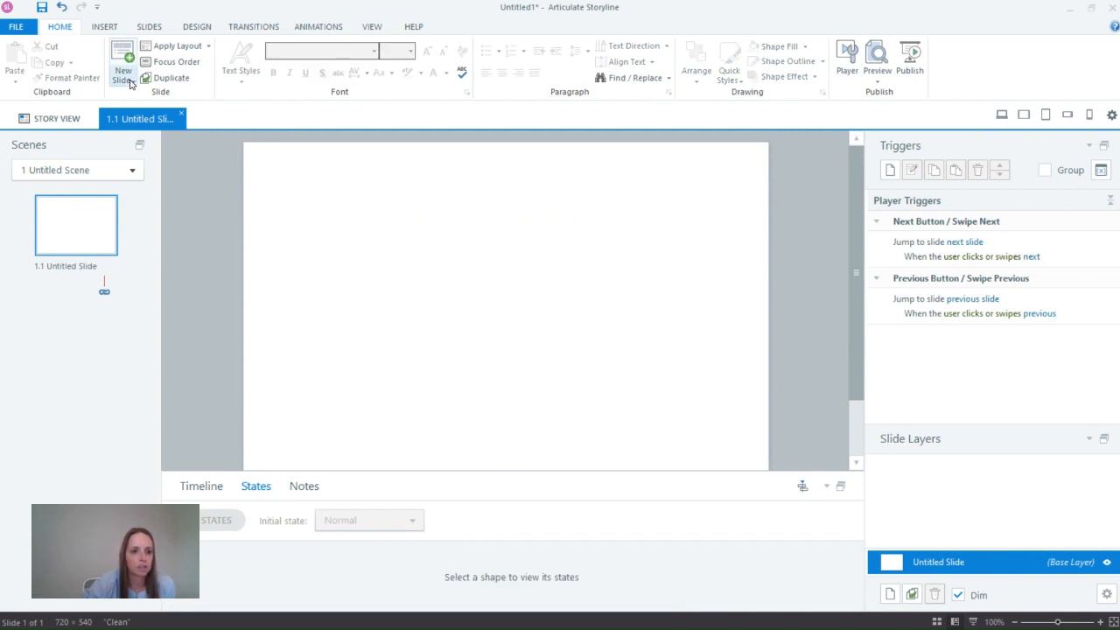
Insert a new slide using the built-in Drag and Drop freeform question
click(124, 77)
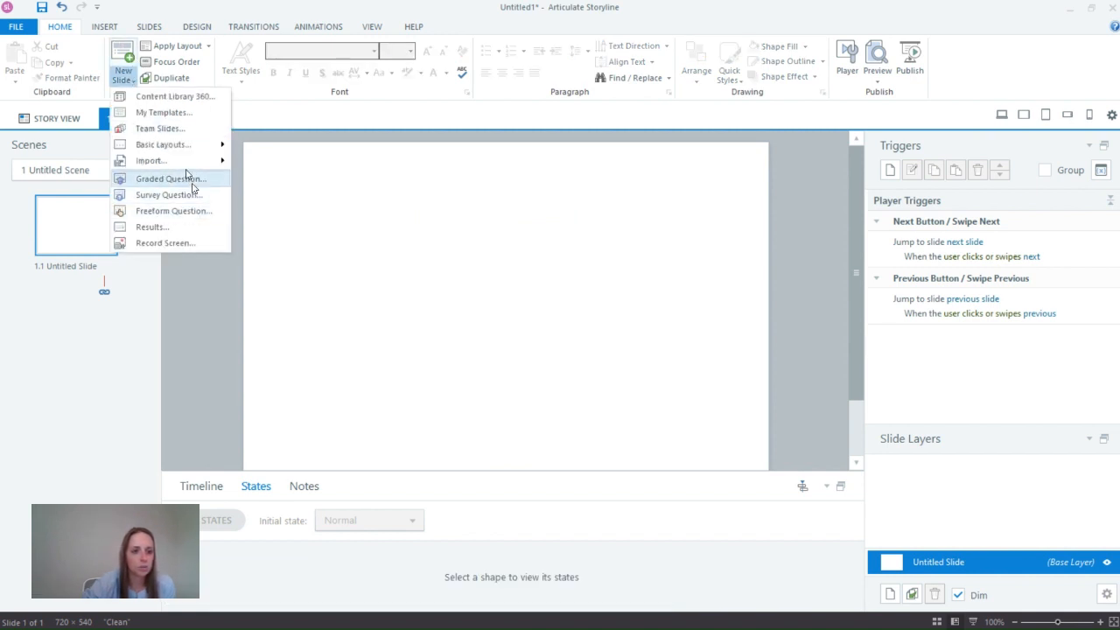
click(122, 33)
click(109, 27)
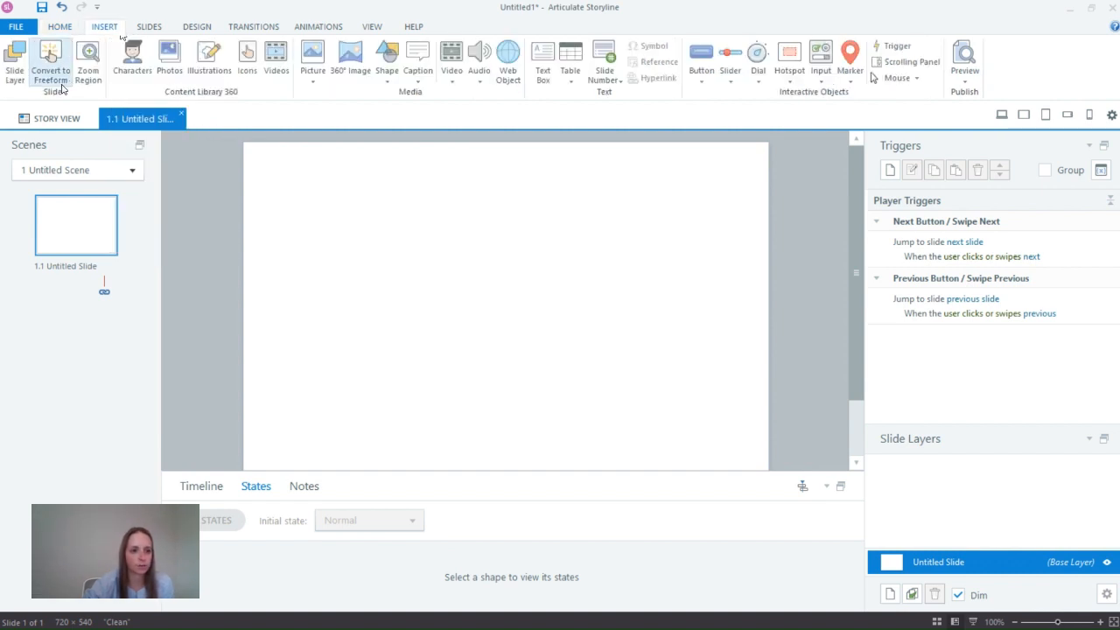
click(62, 29)
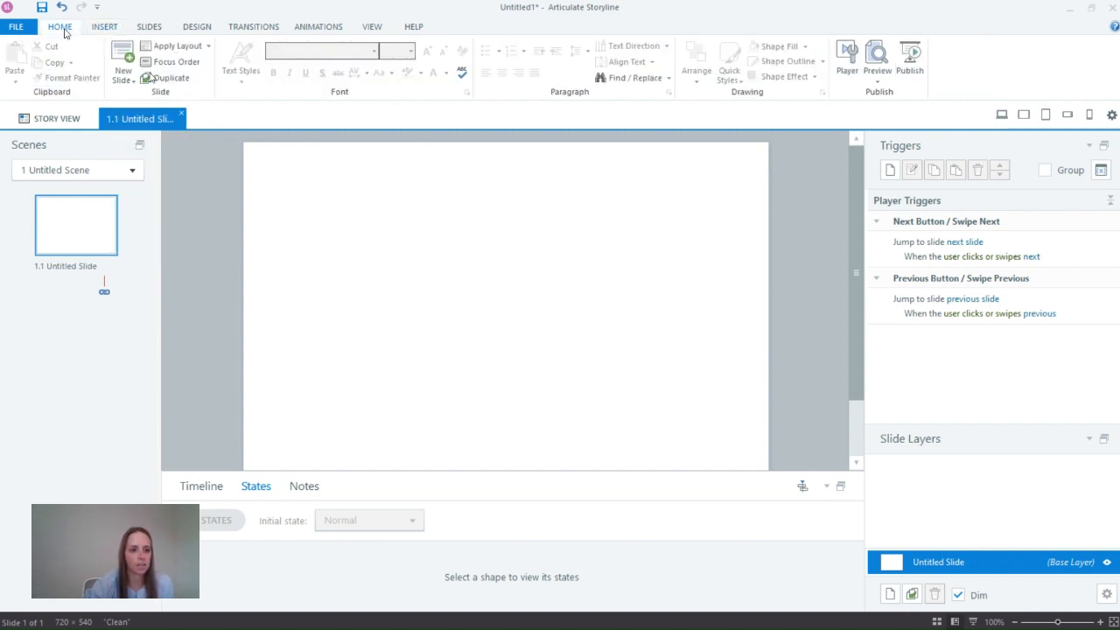
click(123, 75)
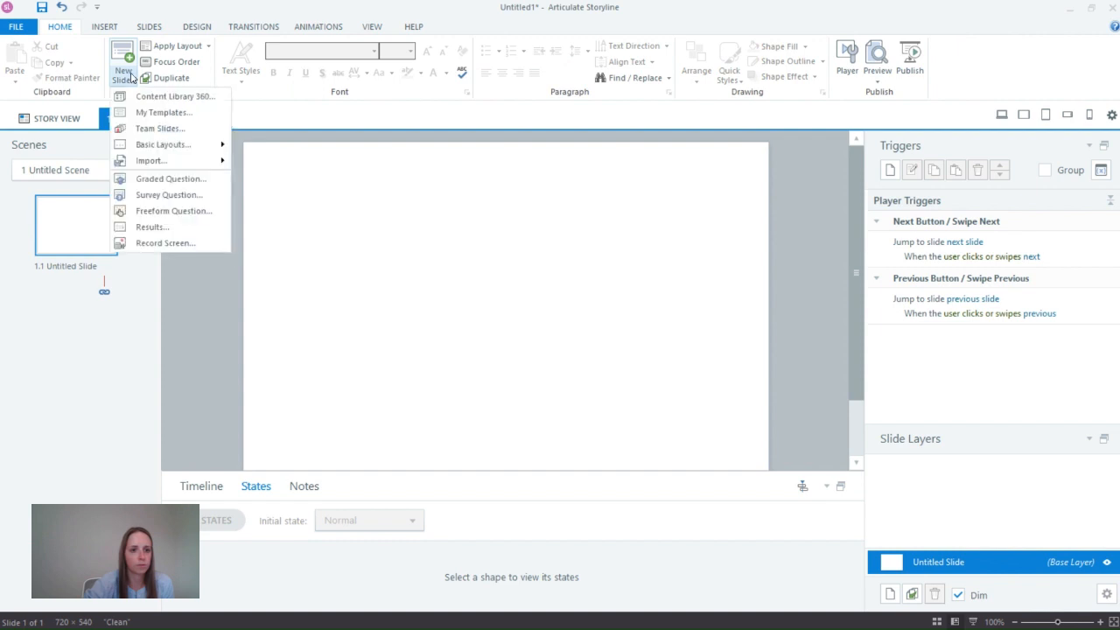
click(173, 213)
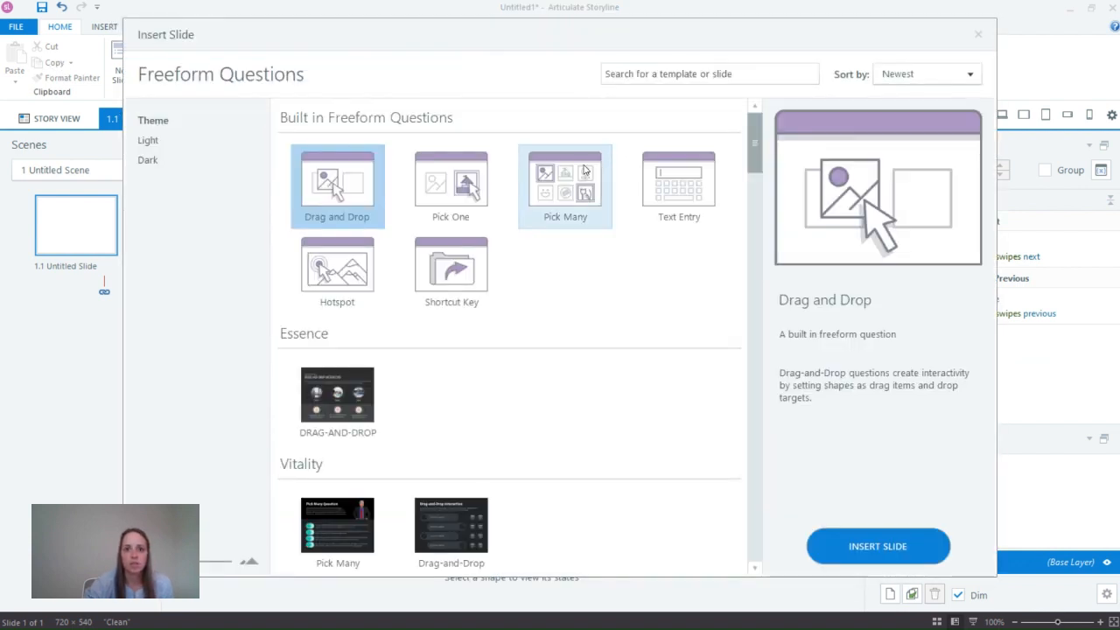
click(809, 547)
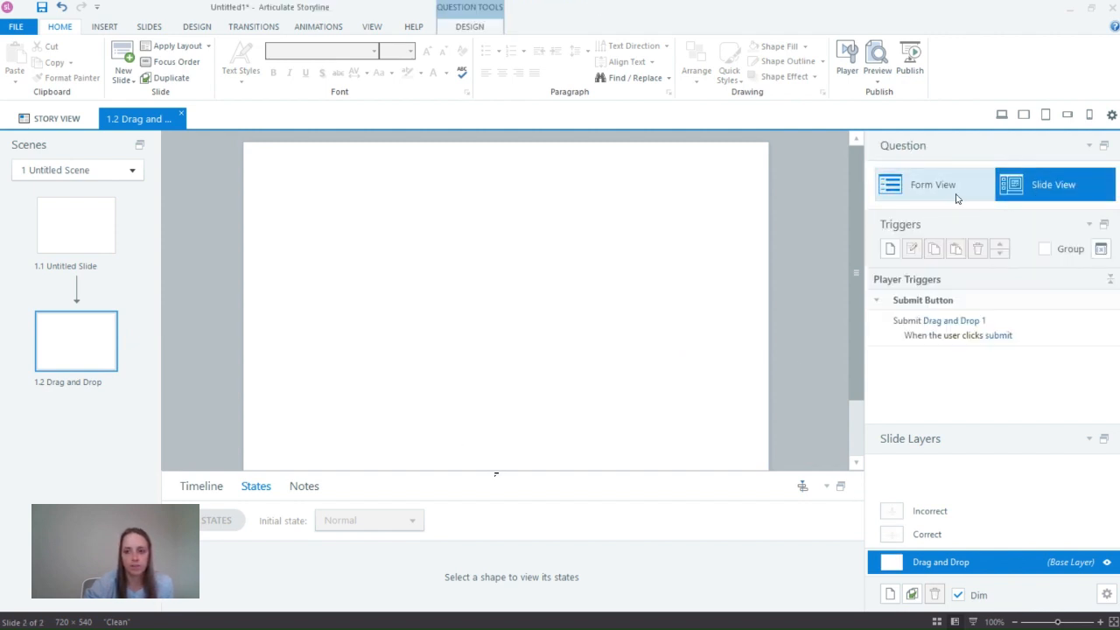
Draw a small rectangle near the upper-left corner of the Drag and Drop slide
click(104, 27)
click(379, 82)
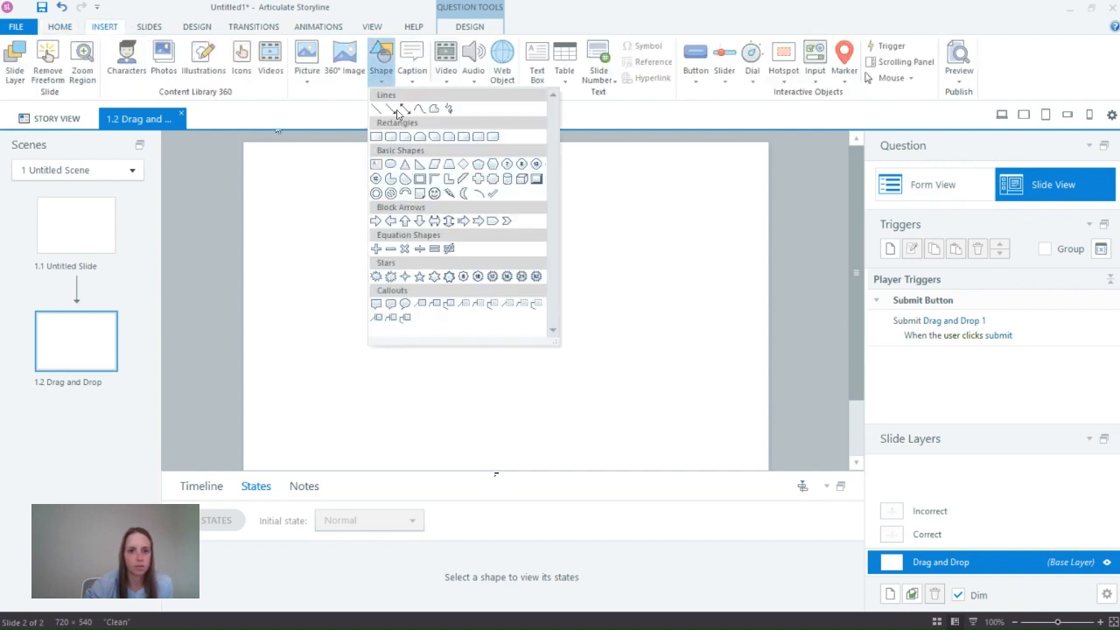
click(390, 138)
mouse_move(307, 188)
mouse_down()
mouse_move(377, 230)
mouse_move(387, 212)
mouse_move(401, 235)
mouse_up()
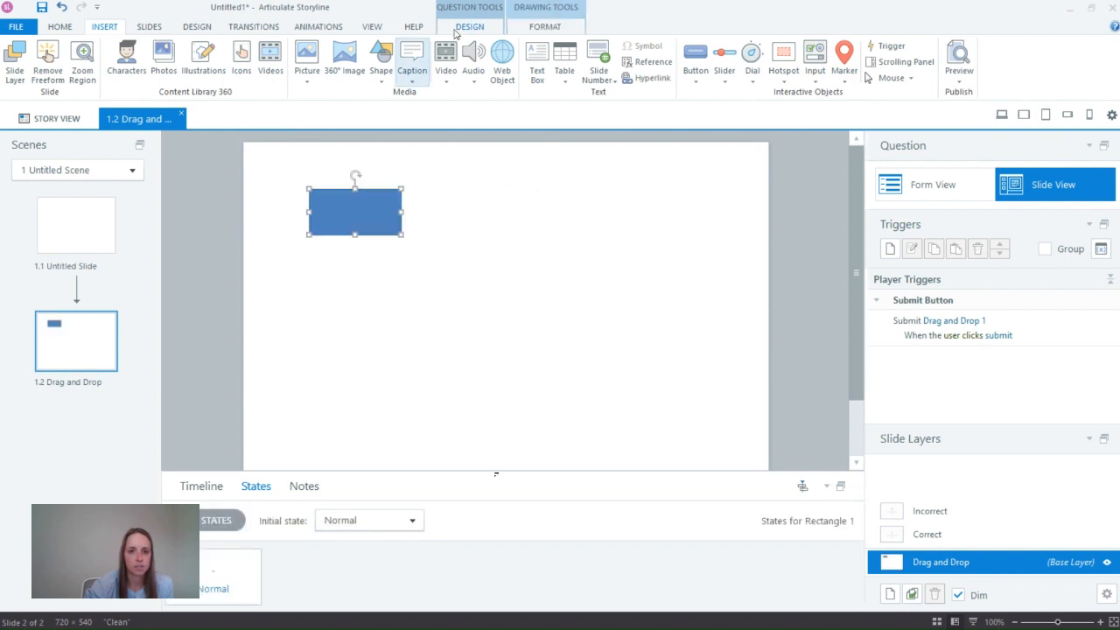
Draw a parallelogram about 159 by 137 px just below the rectangle
click(382, 75)
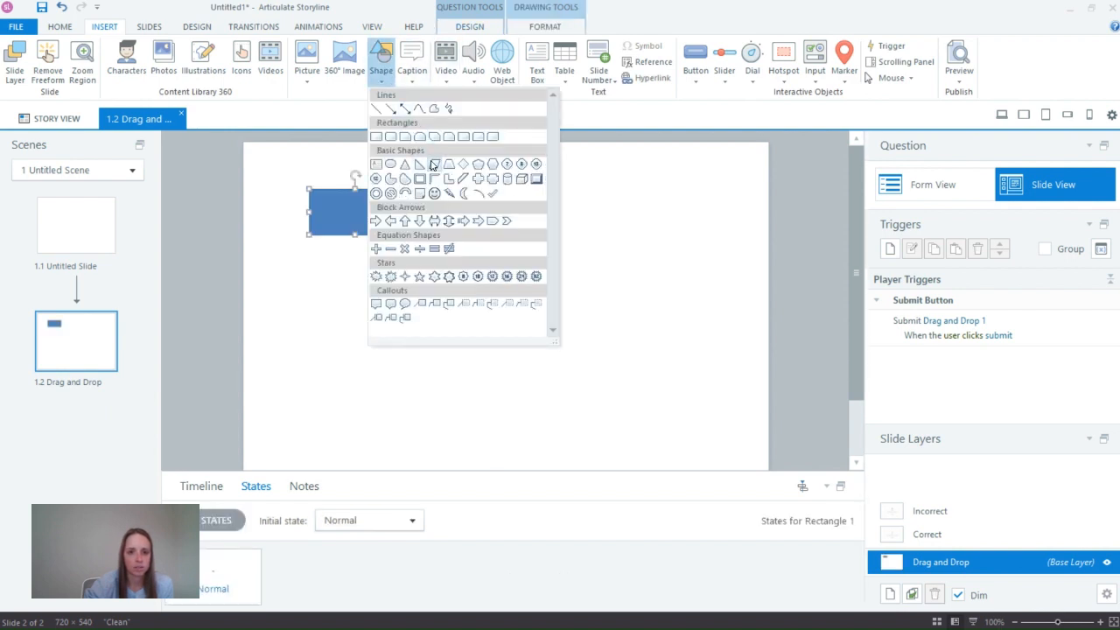
click(433, 164)
drag(303, 266, 420, 367)
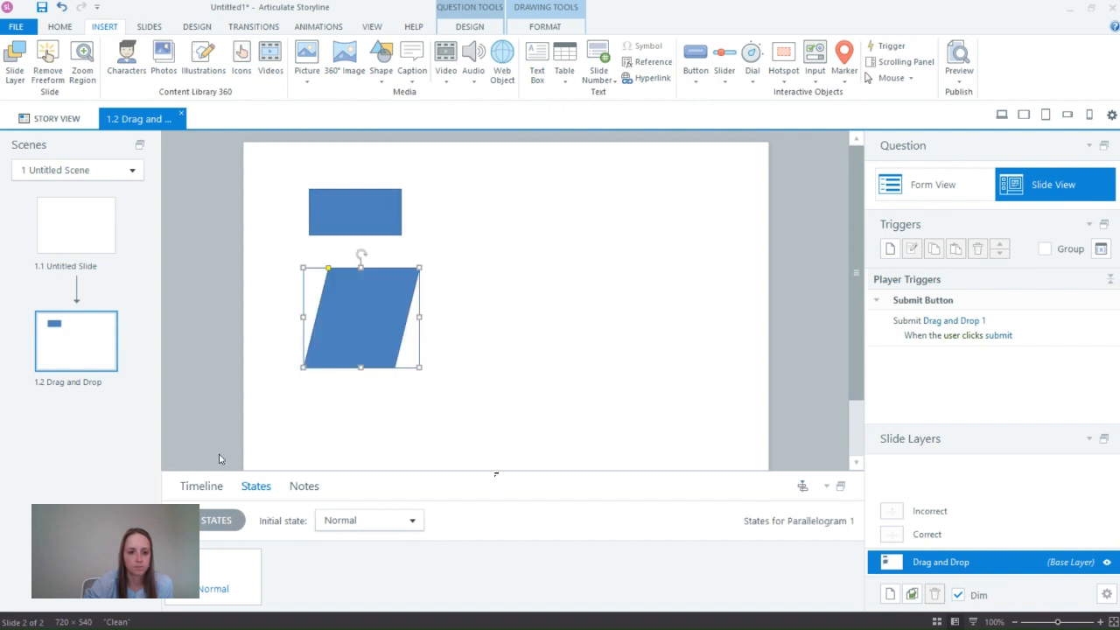
Show the slide's timeline and draw a diagonal stripe shape on the right side of the slide
click(216, 486)
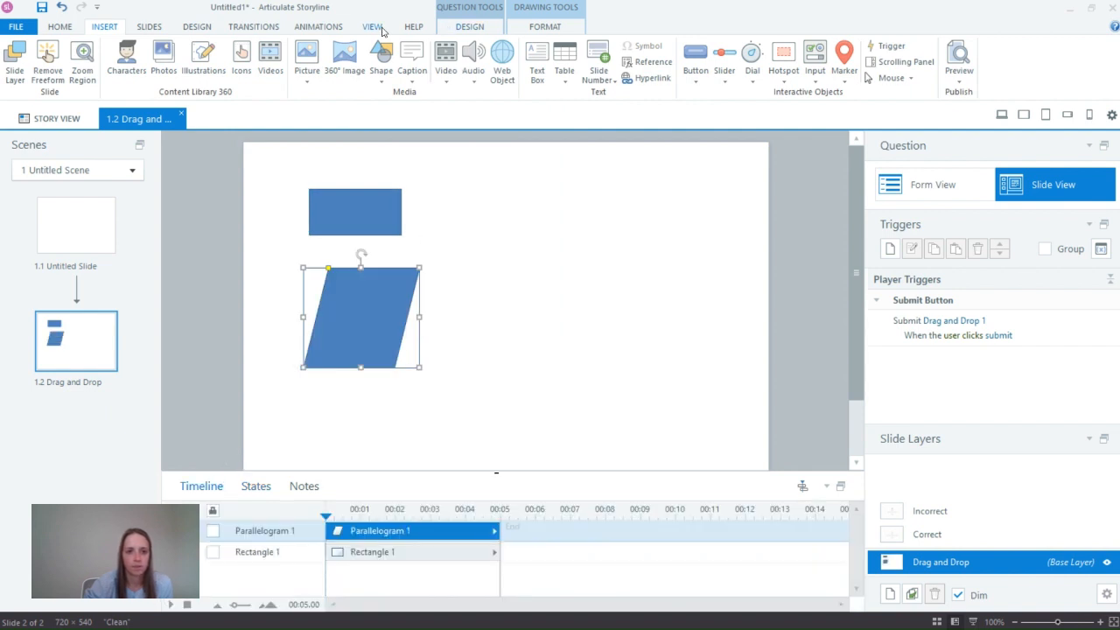
click(319, 28)
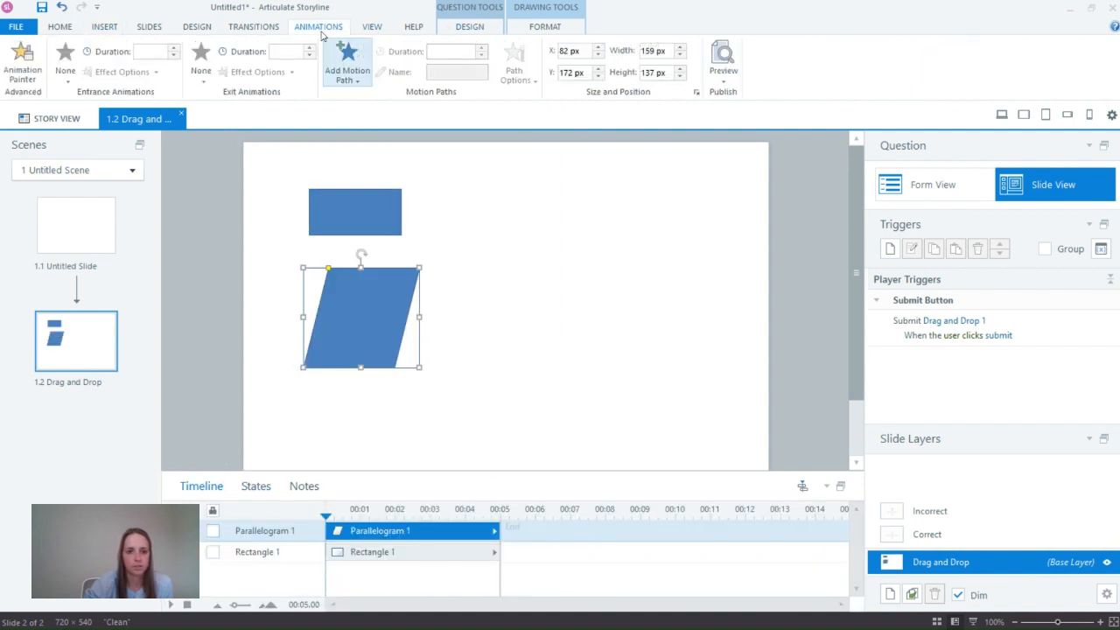
click(106, 27)
click(380, 79)
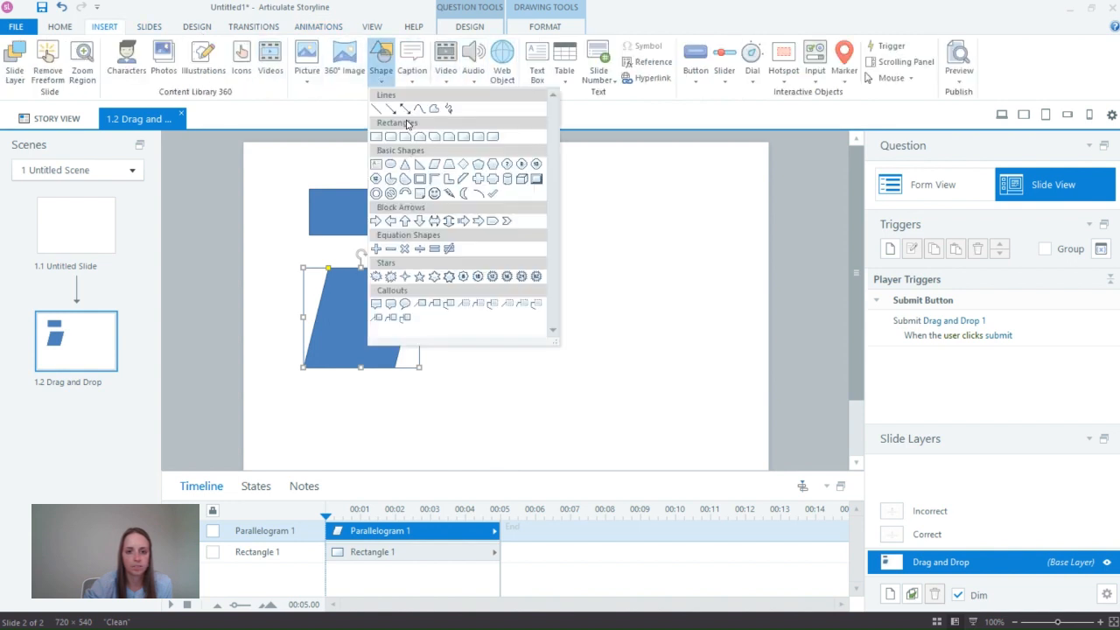
click(463, 179)
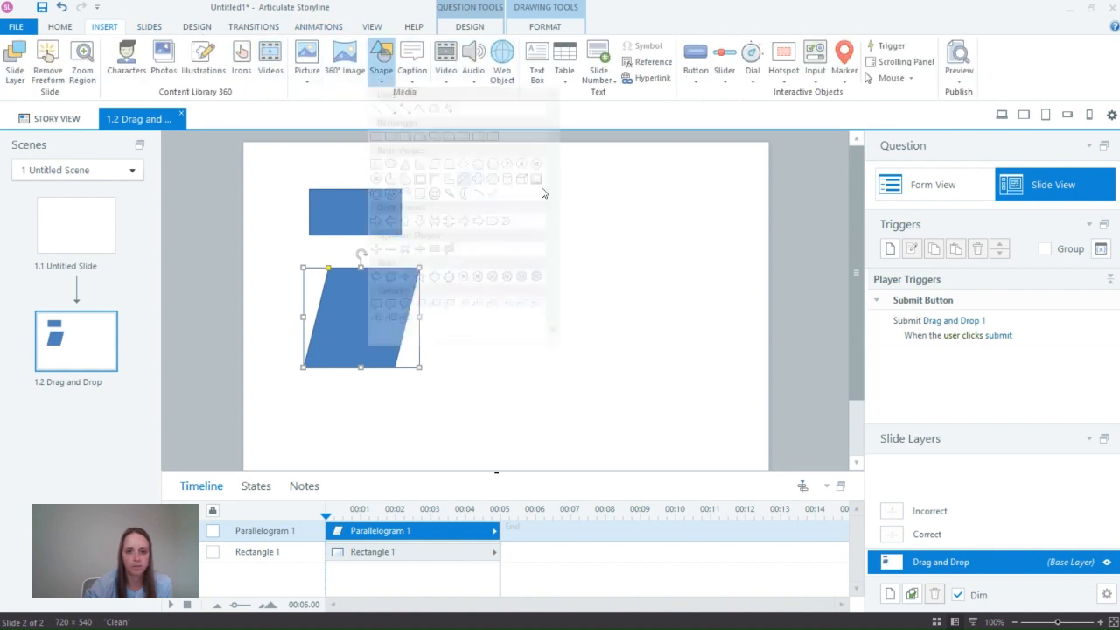
drag(567, 196, 656, 306)
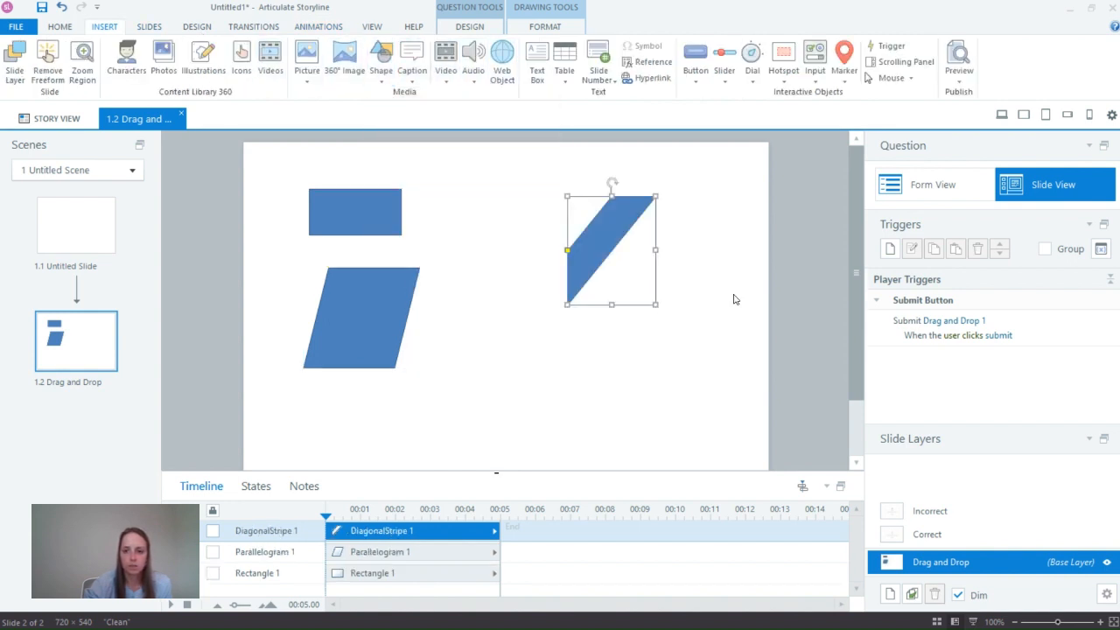
In the question's form view, set Rectangle 1 as drag item A with Parallelogram 1 as its drop target
click(933, 184)
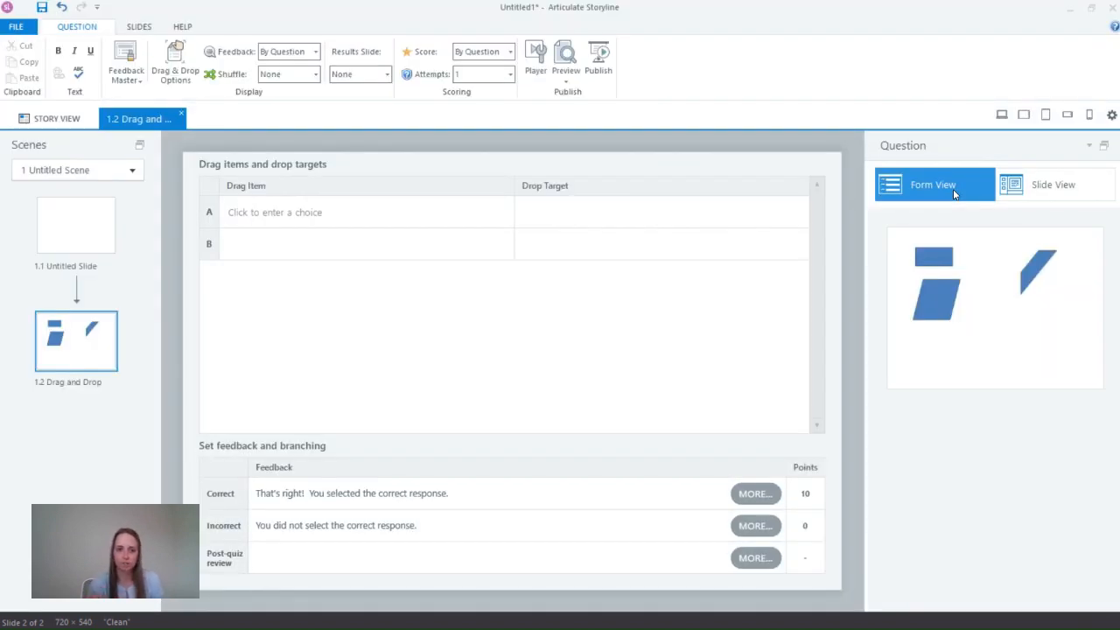
click(404, 220)
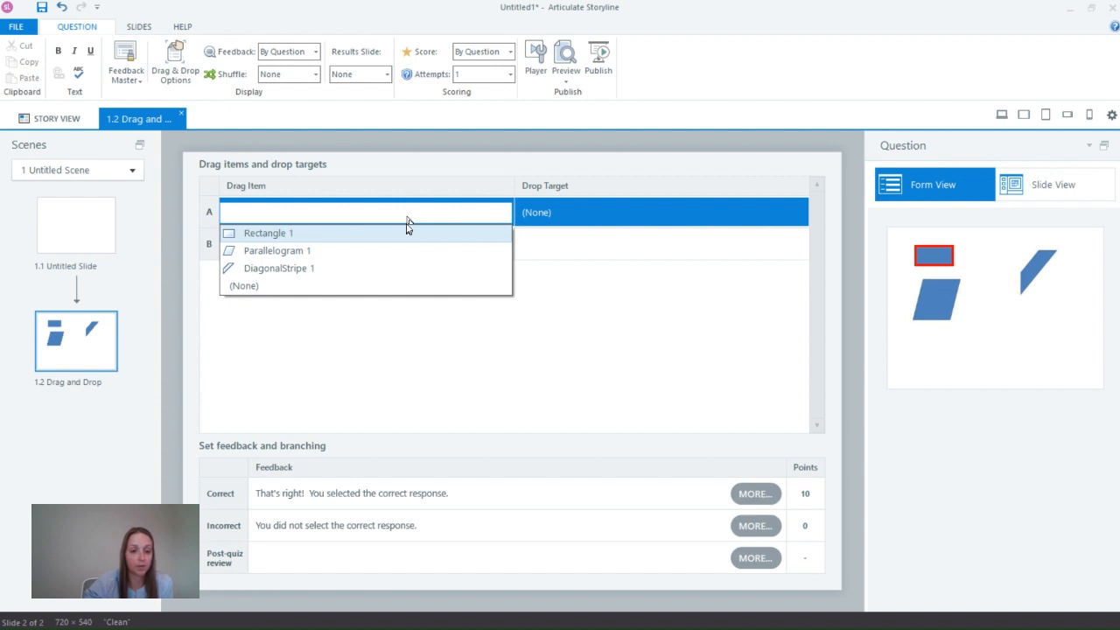
click(407, 226)
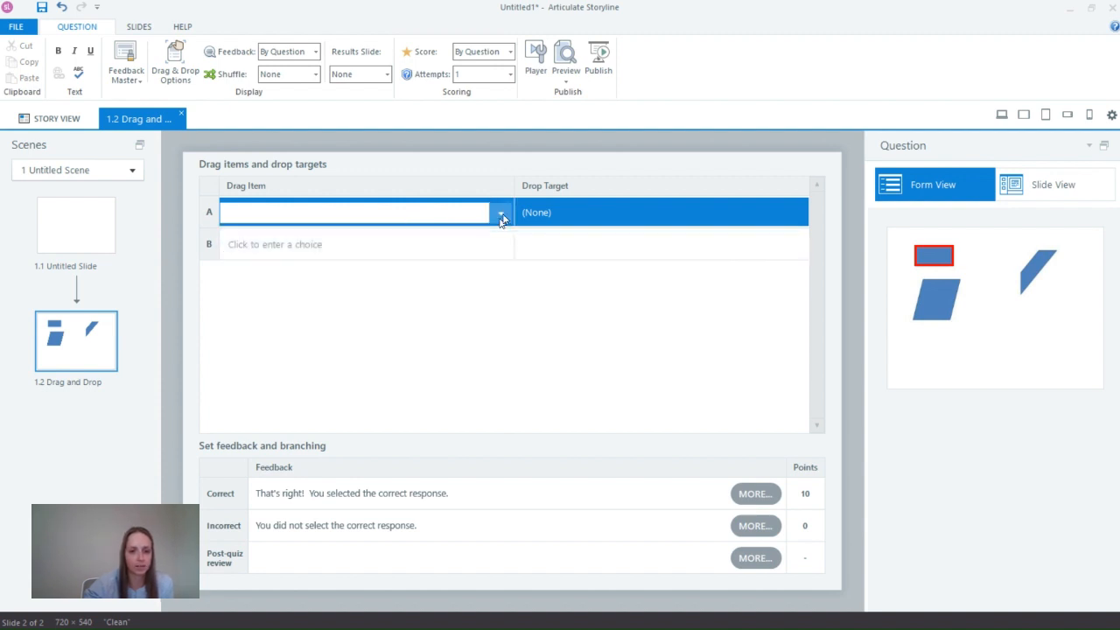
click(502, 219)
click(370, 236)
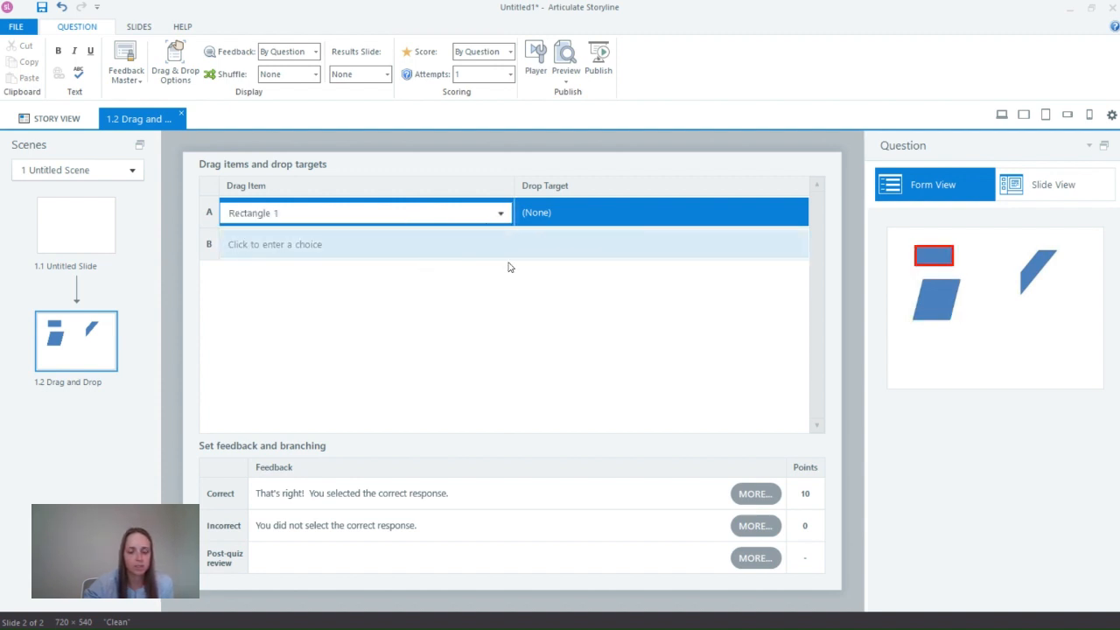
click(553, 228)
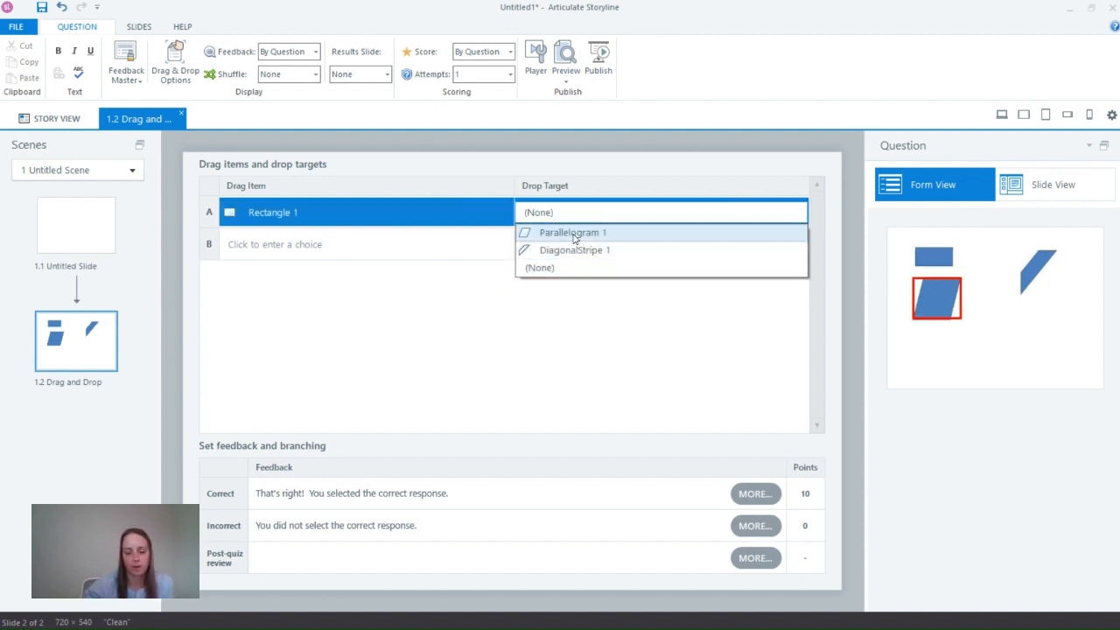
click(577, 233)
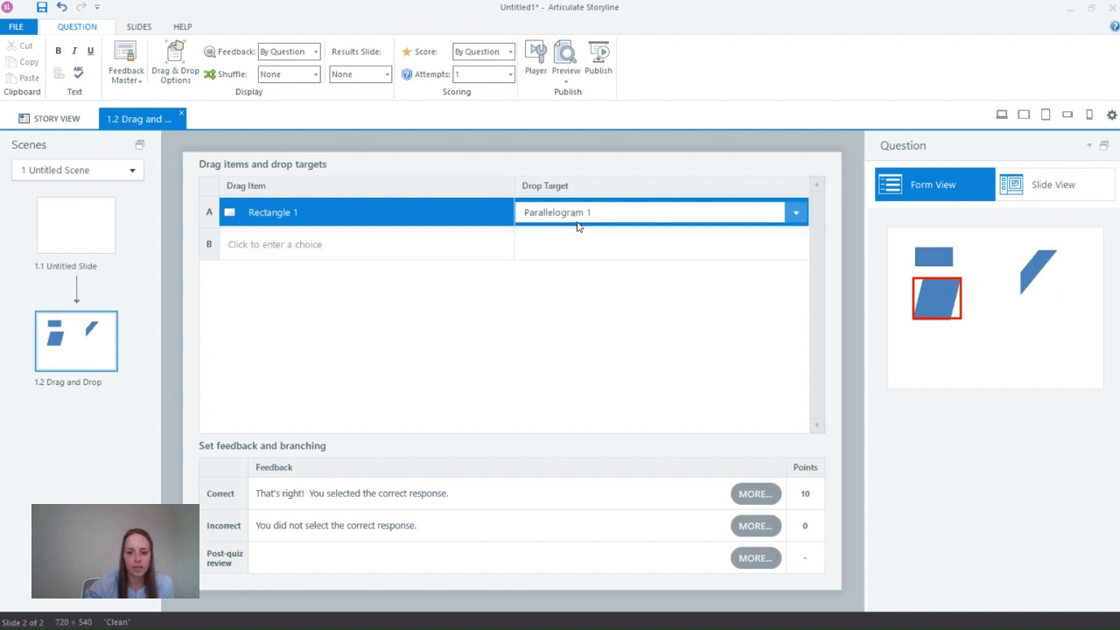
Return to slide view, preview this slide and test moving the rectangle onto the parallelogram
click(1018, 189)
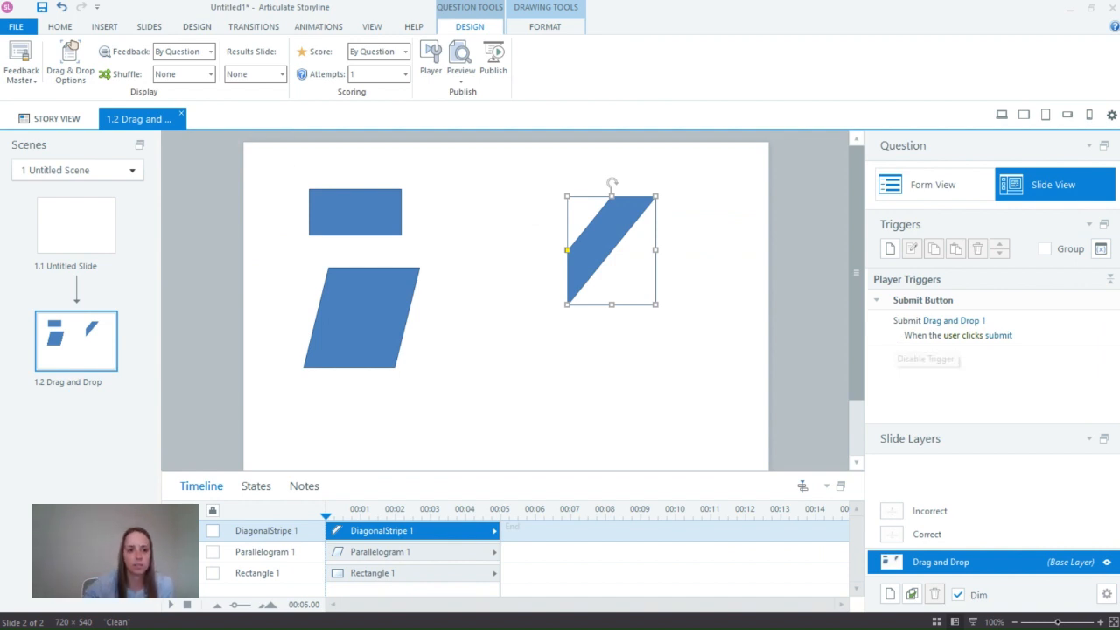
click(463, 81)
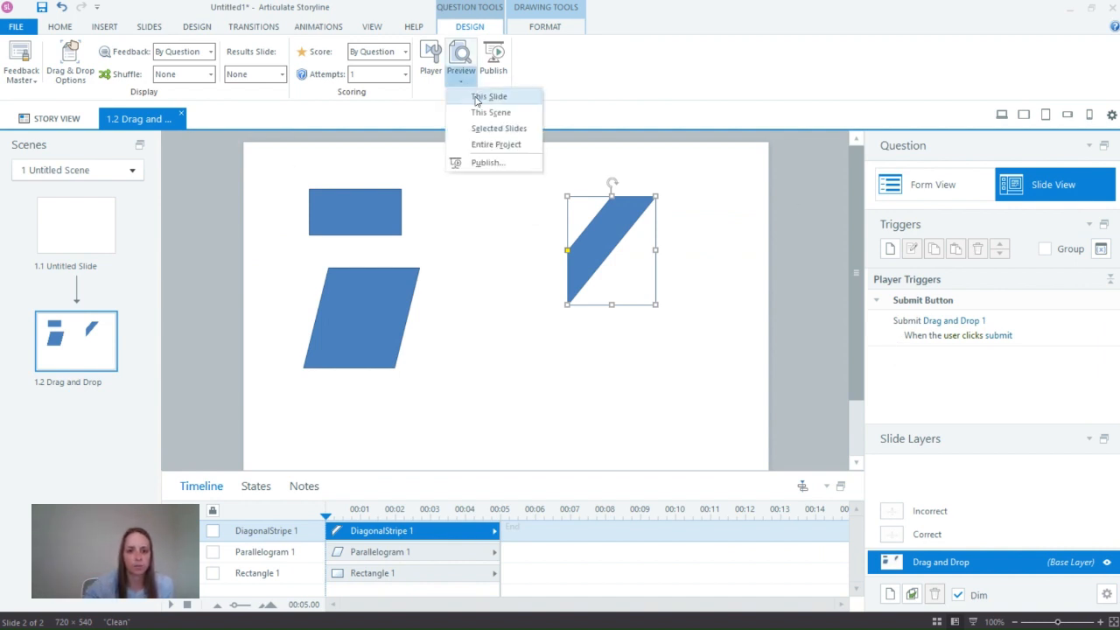
click(488, 97)
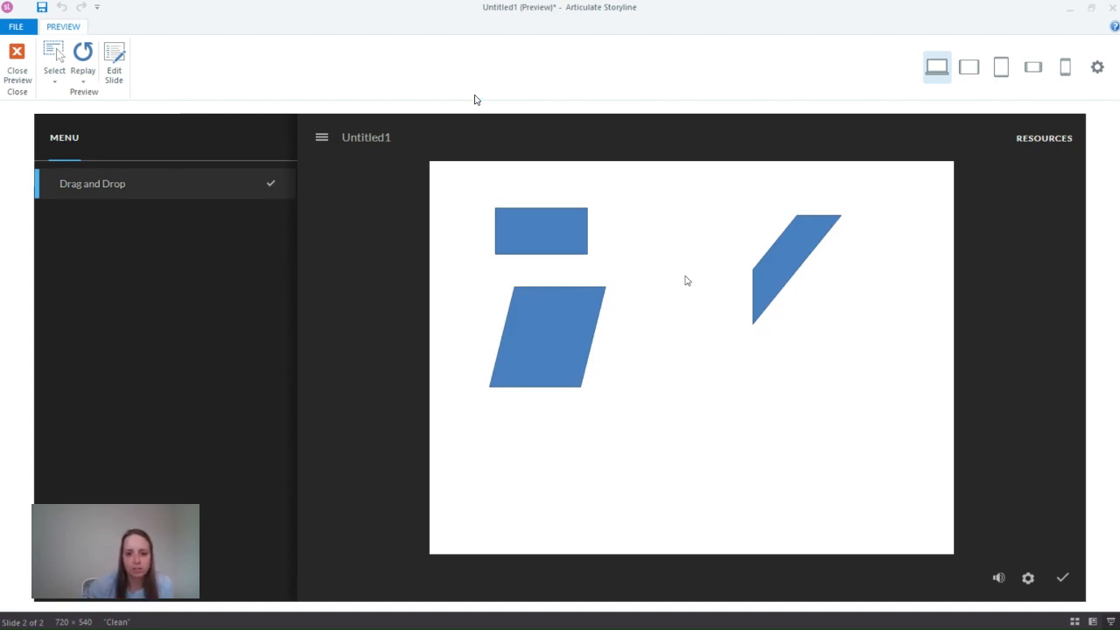
drag(572, 251, 566, 371)
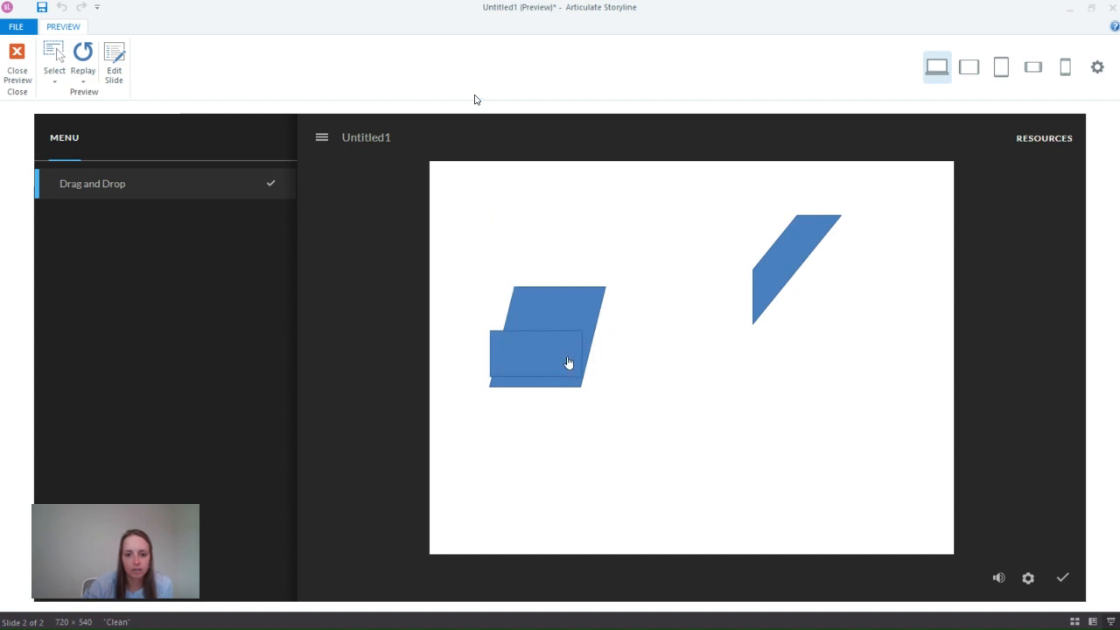
Submit the drag-and-drop answer, dismiss the feedback and close the preview
click(1066, 581)
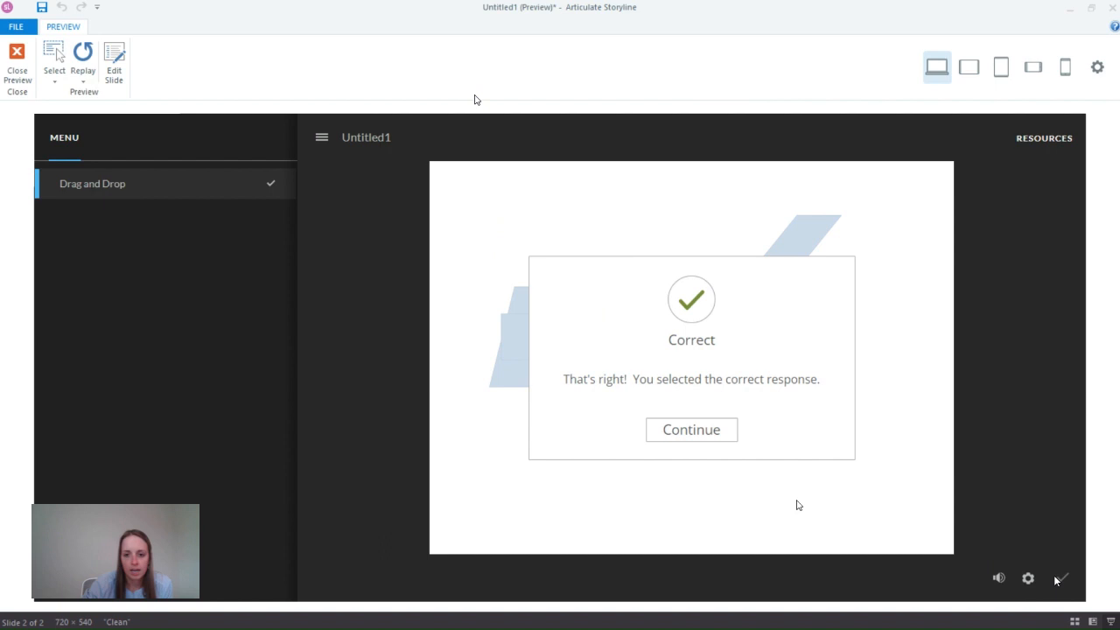
click(727, 441)
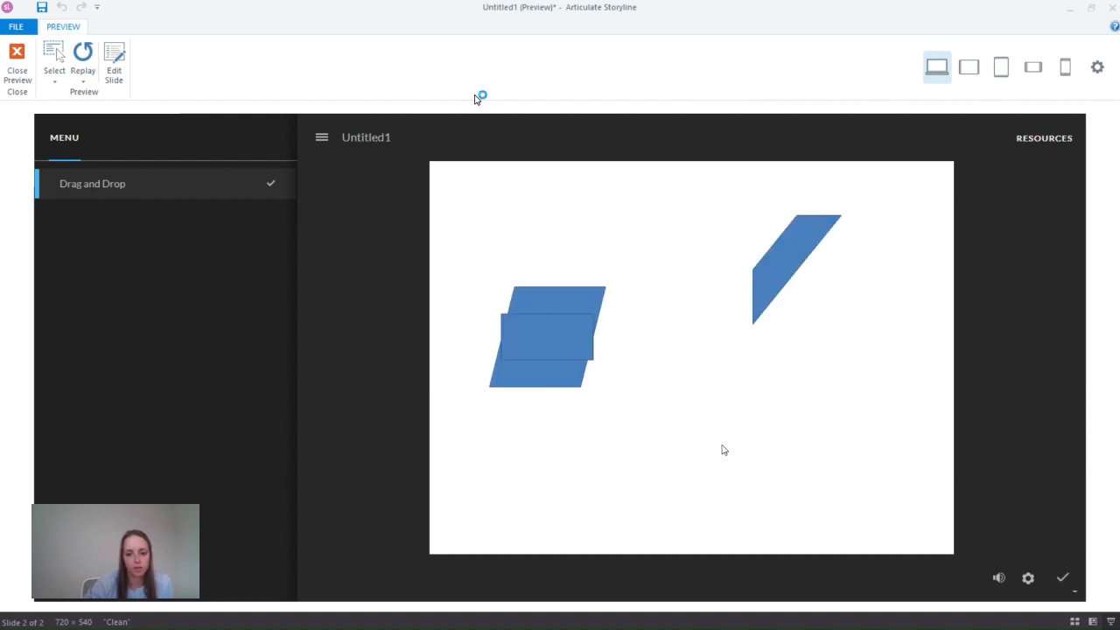
click(17, 57)
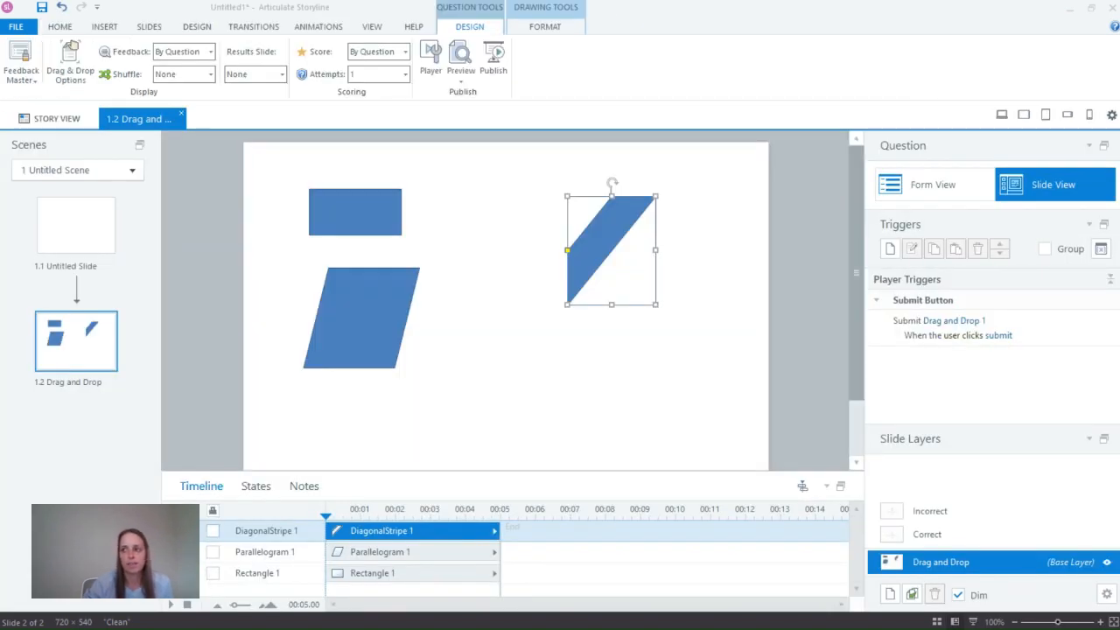
Delete the parallelogram, the diagonal stripe and the rectangle from the drag-and-drop slide, accepting the removal of the interaction shape
click(384, 305)
key(Delete)
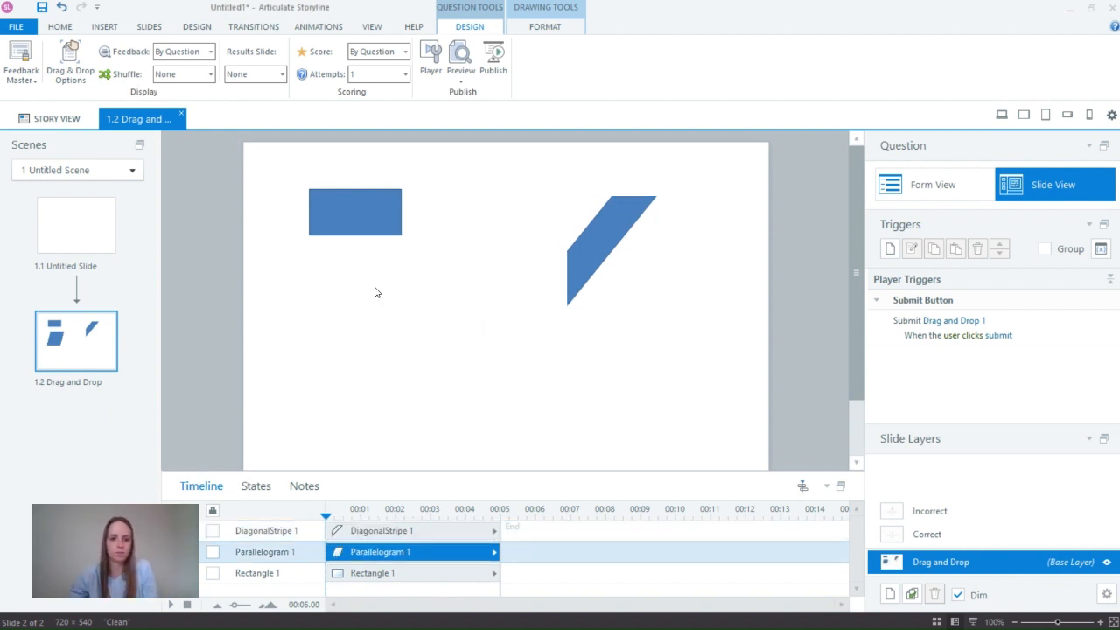
click(371, 229)
click(576, 258)
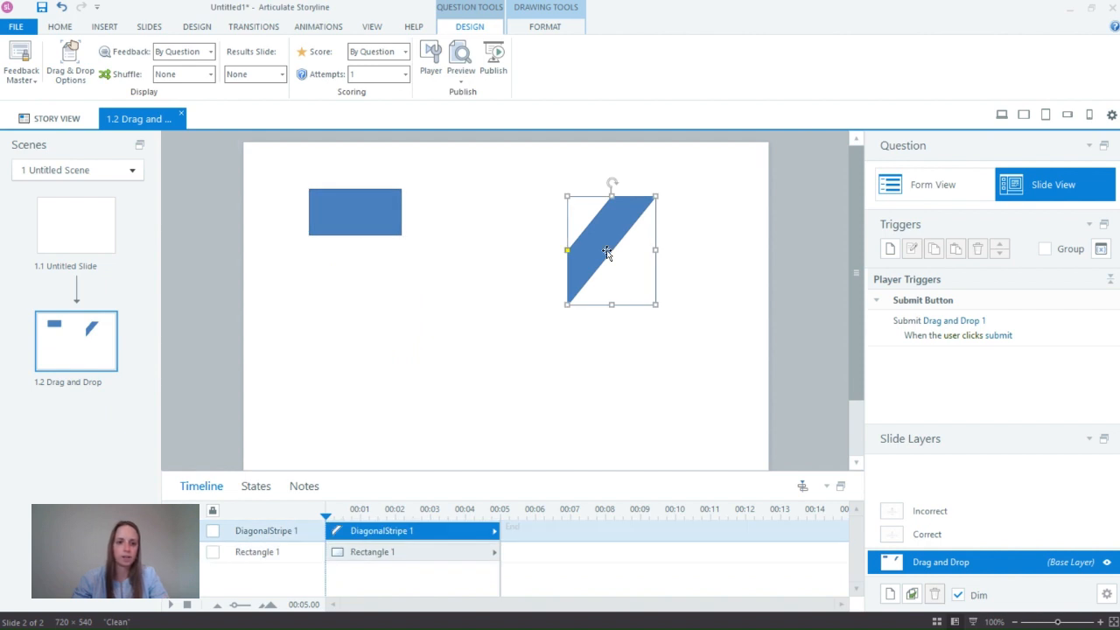
key(Delete)
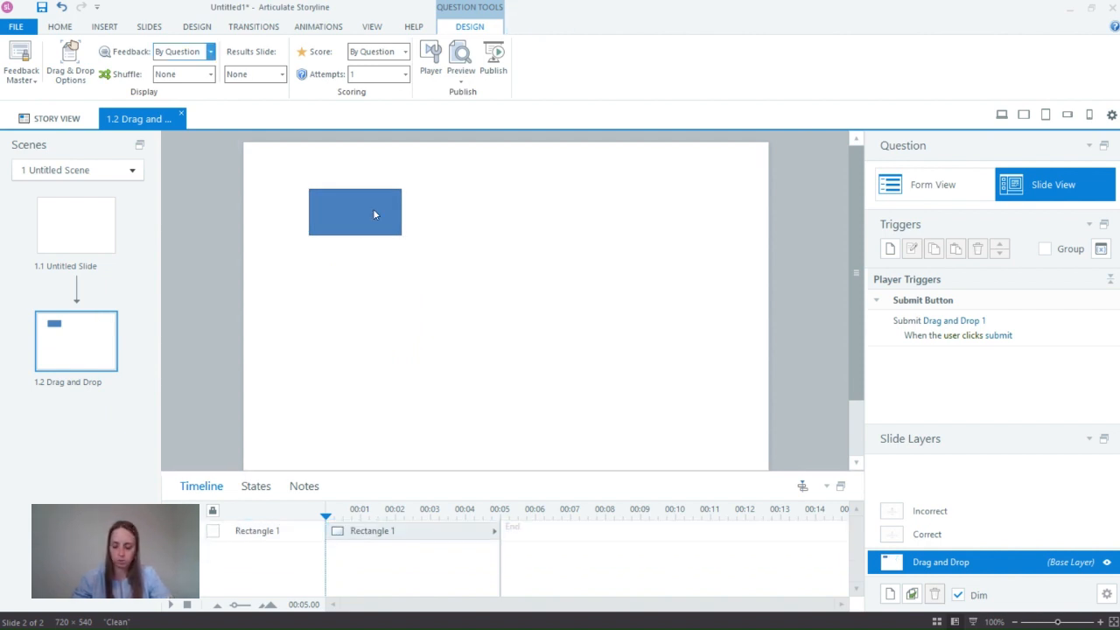
click(373, 209)
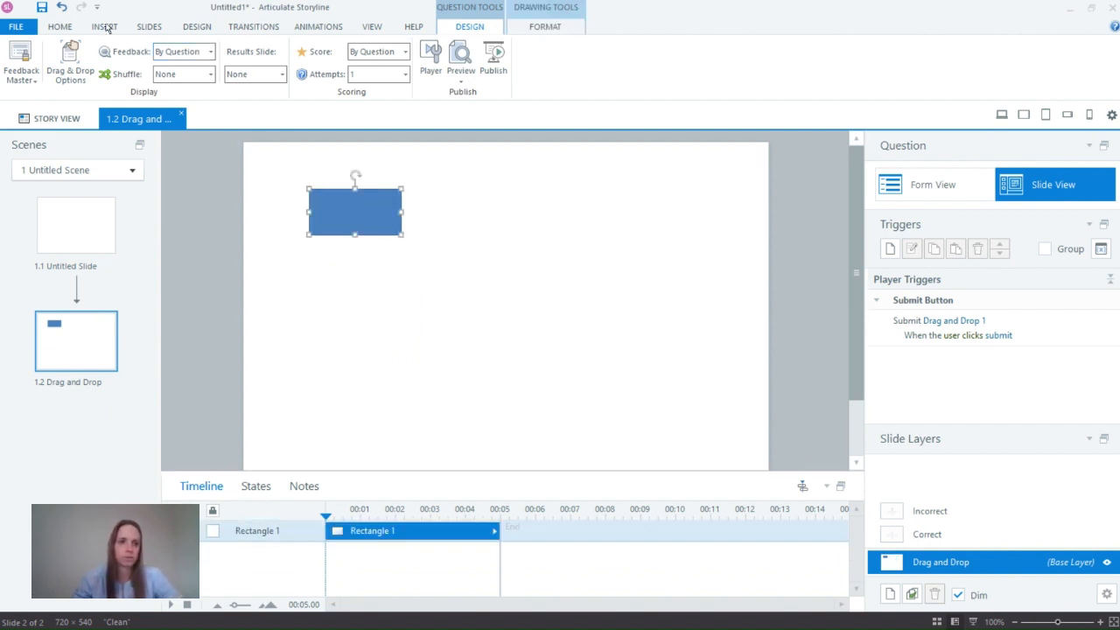
key(Delete)
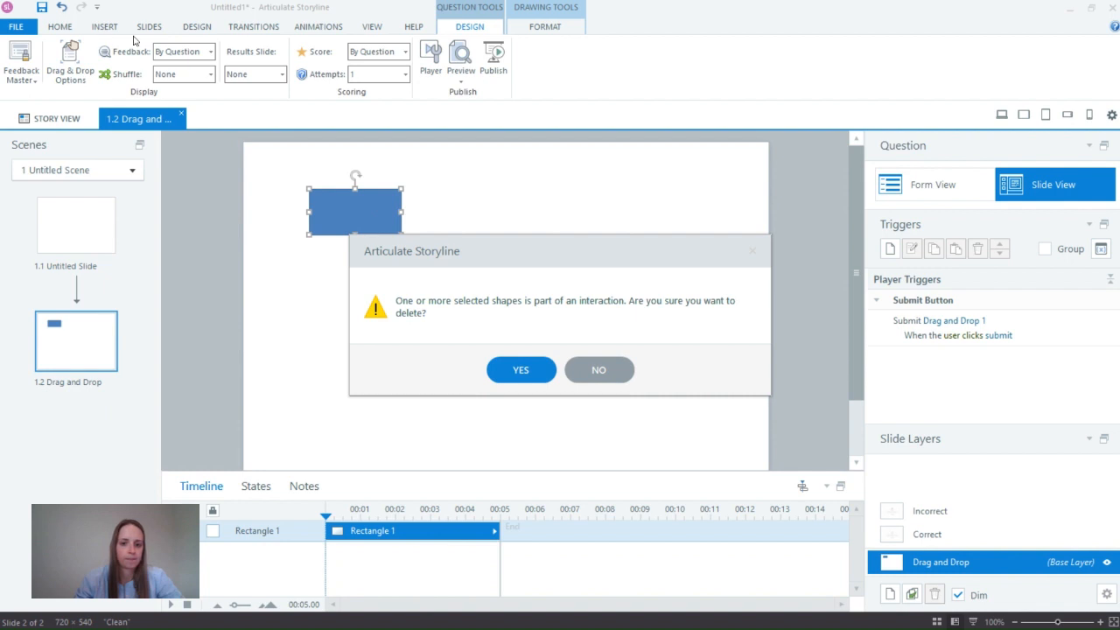
click(523, 366)
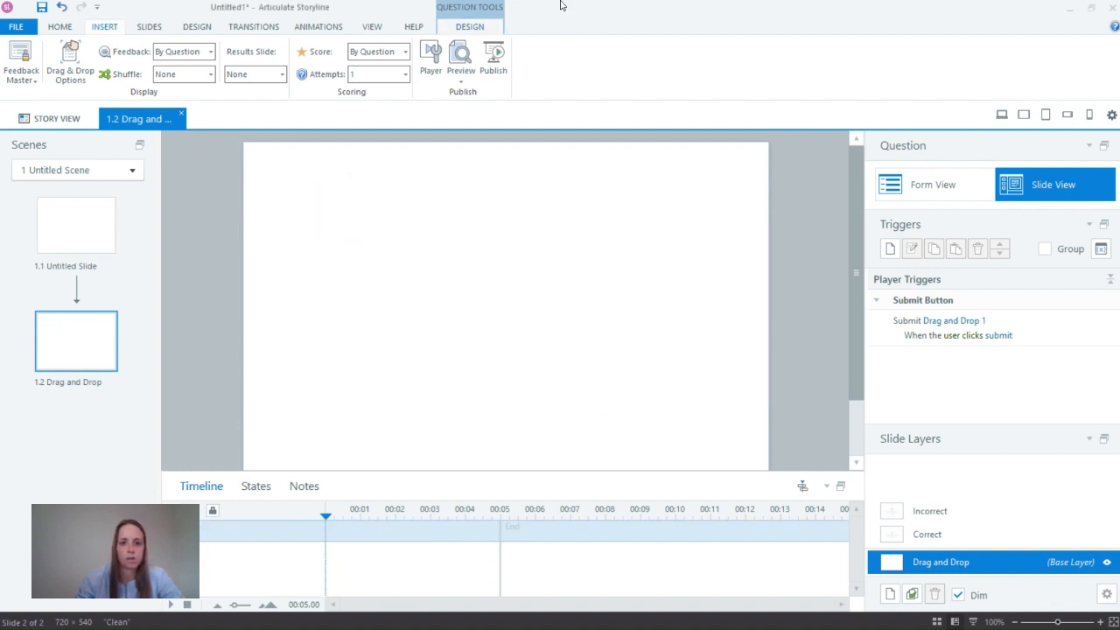
Insert a blue slider with a round thumb, about 376 by 80 px, on the upper part of the slide and show its formatting options
click(105, 26)
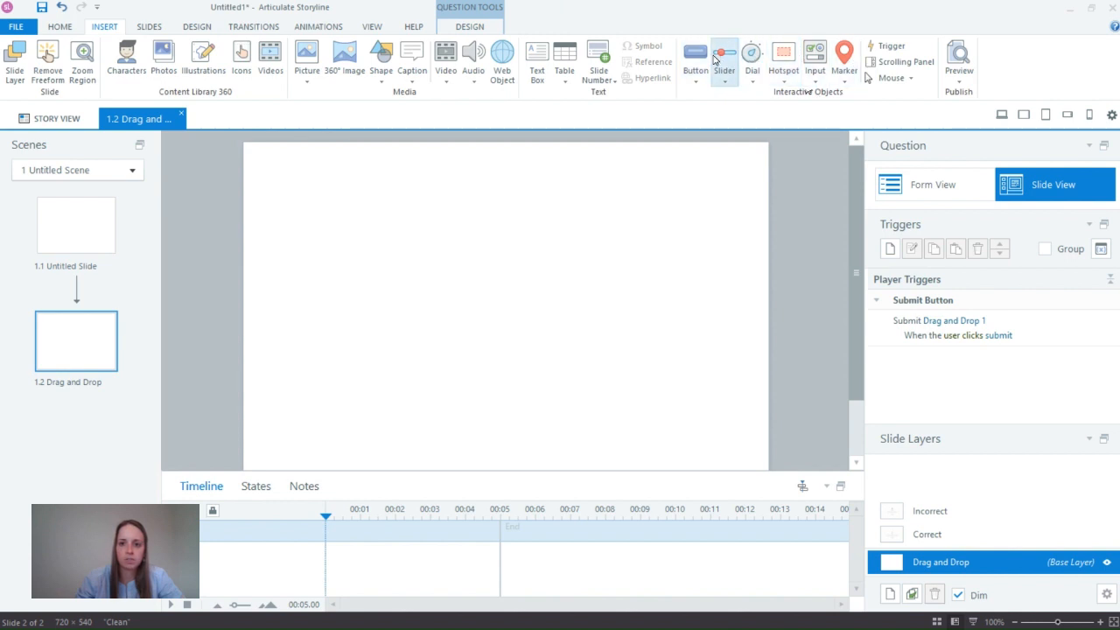
click(726, 83)
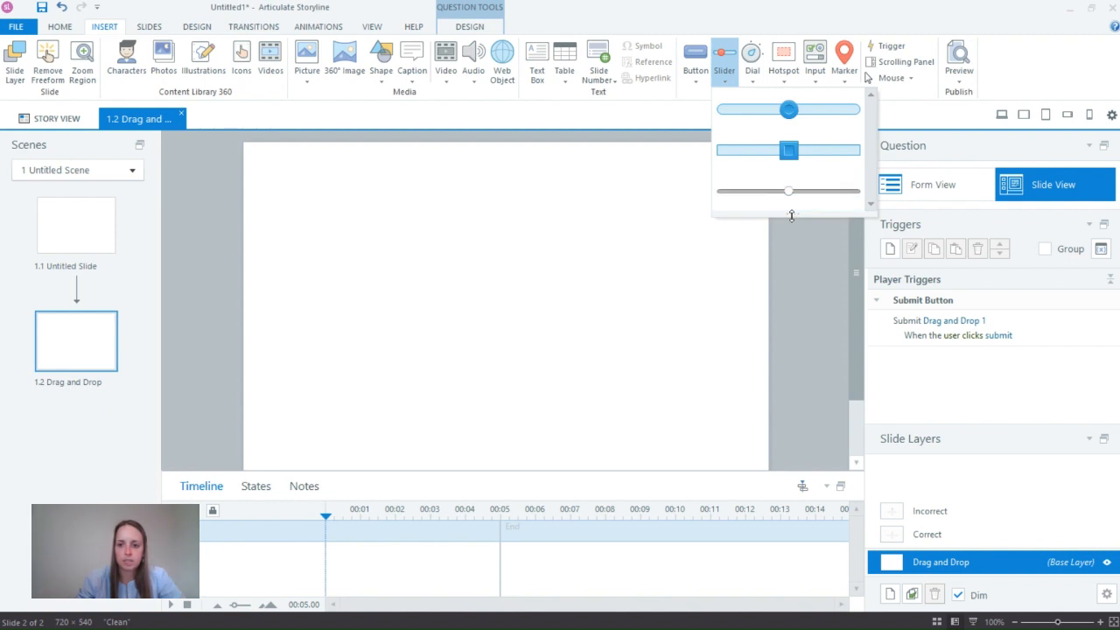
drag(794, 214, 795, 250)
click(787, 121)
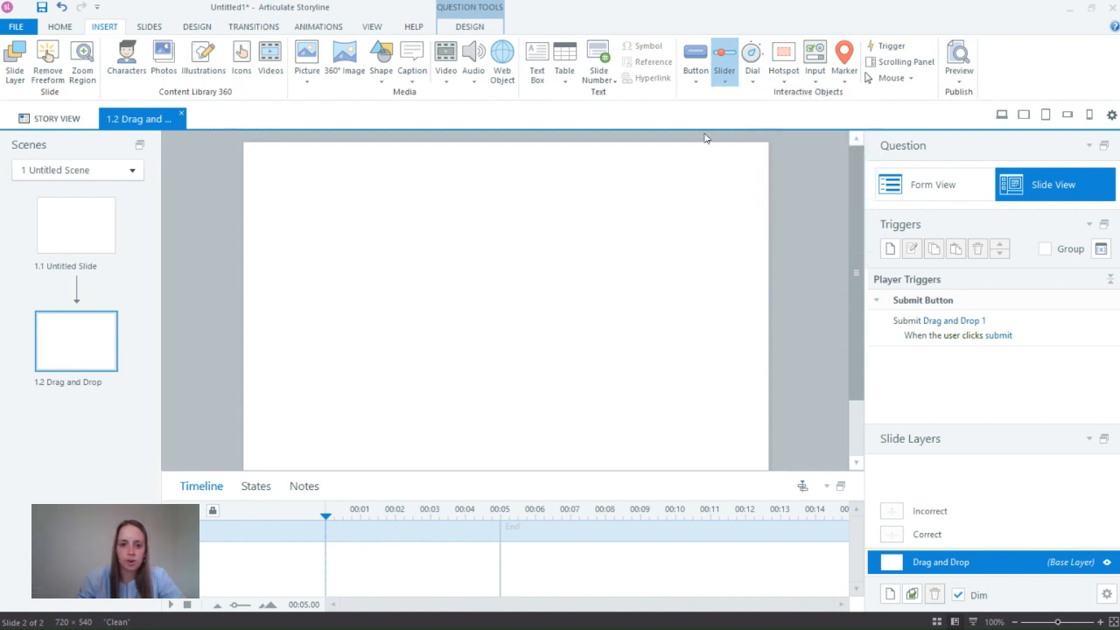
drag(438, 246, 472, 249)
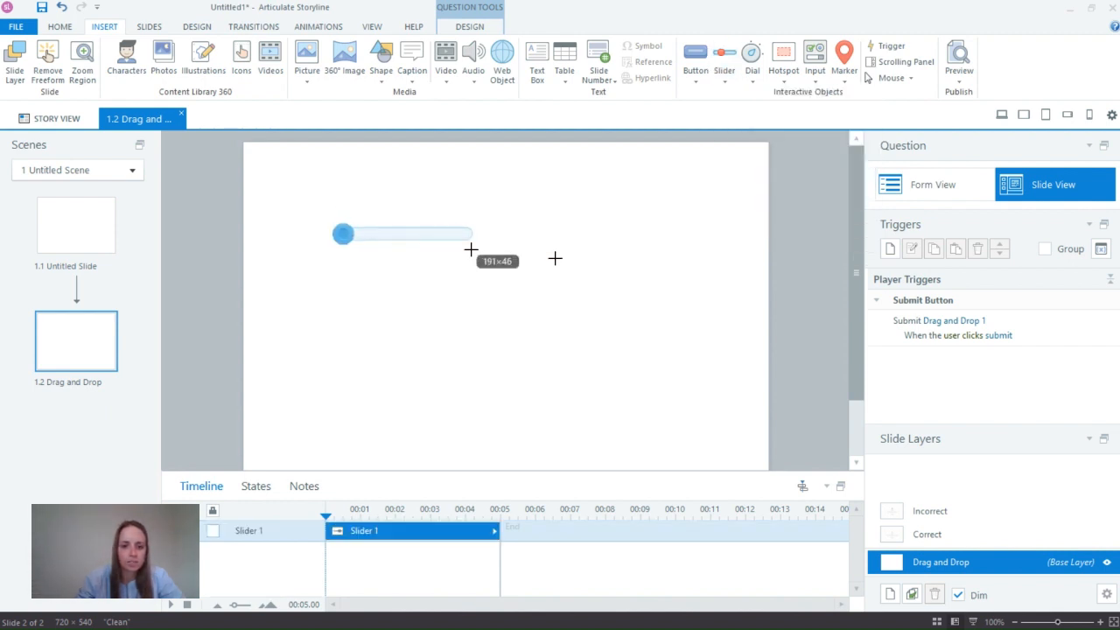
mouse_move(598, 264)
mouse_down()
mouse_move(455, 225)
mouse_move(607, 275)
mouse_up()
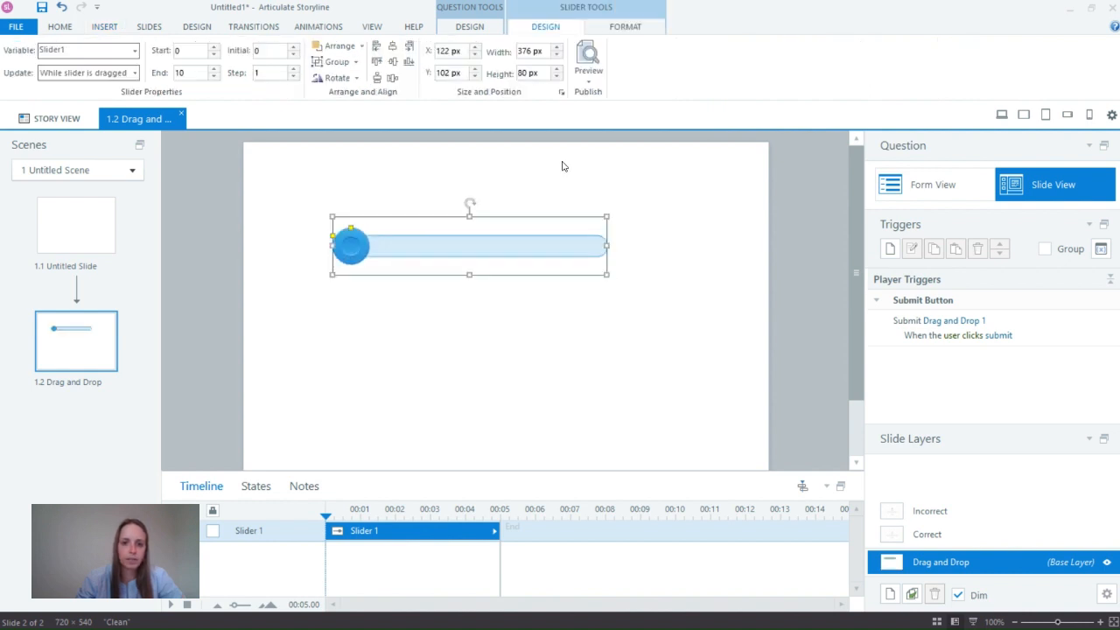
click(471, 28)
click(624, 26)
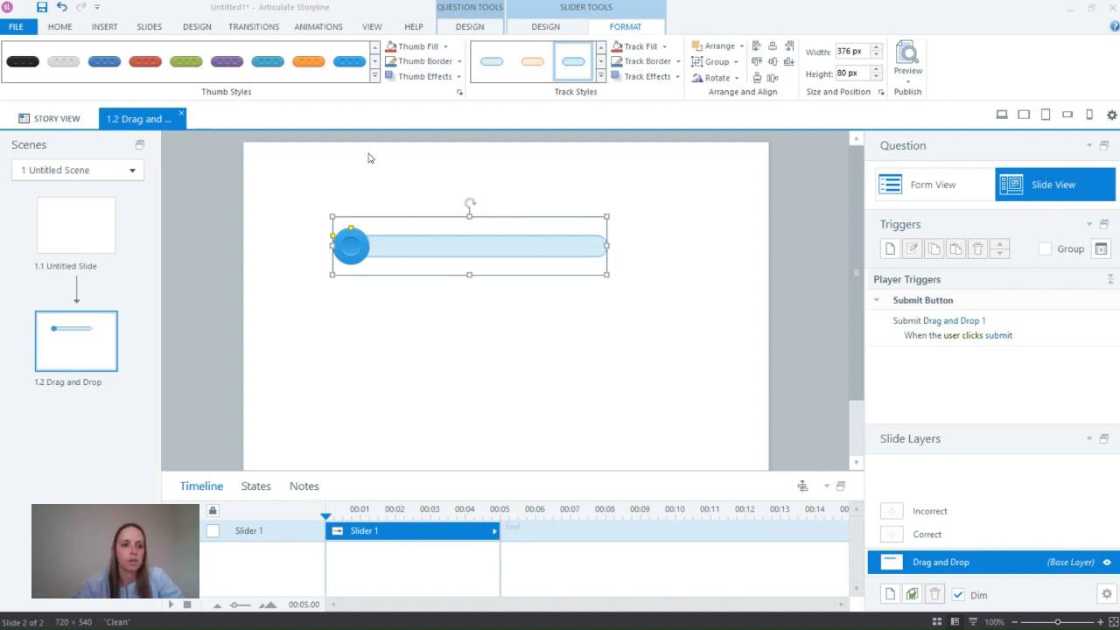
Insert a round knob dial with a blue dot, about 176 by 176 px, below the slider and extend its rotation to 360 degrees
click(109, 29)
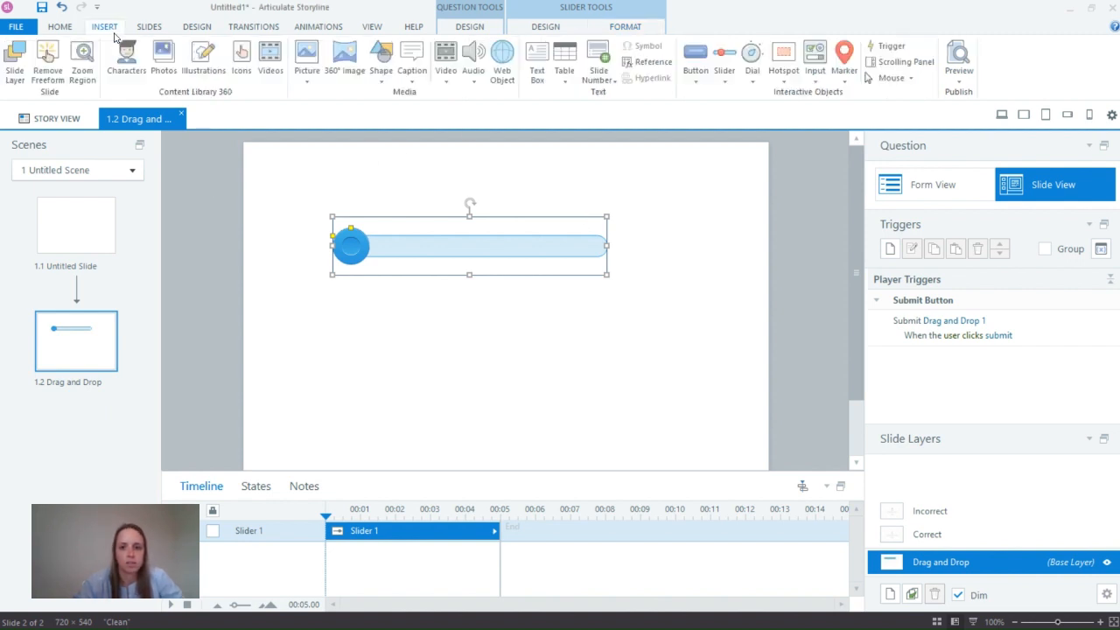
click(749, 79)
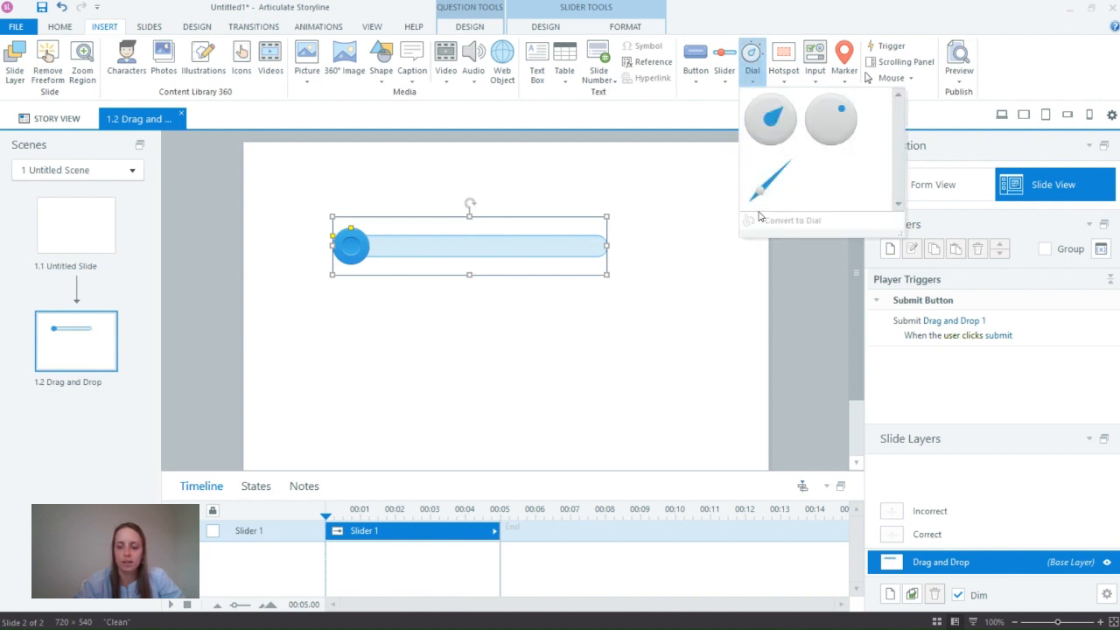
click(820, 140)
drag(420, 358, 565, 445)
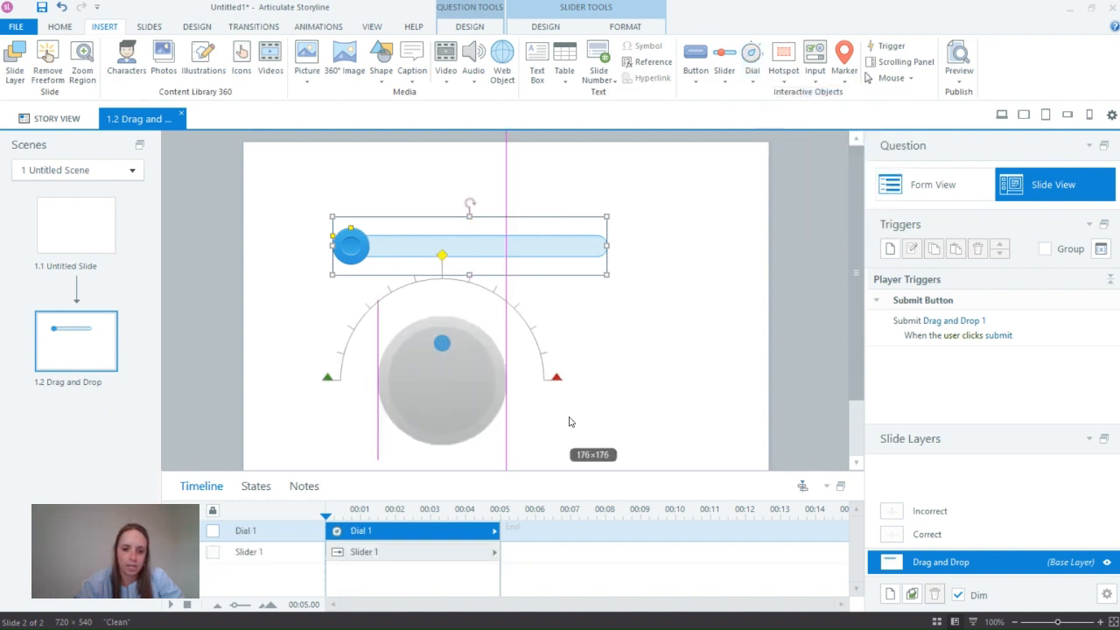
scroll(570, 415, down, 1)
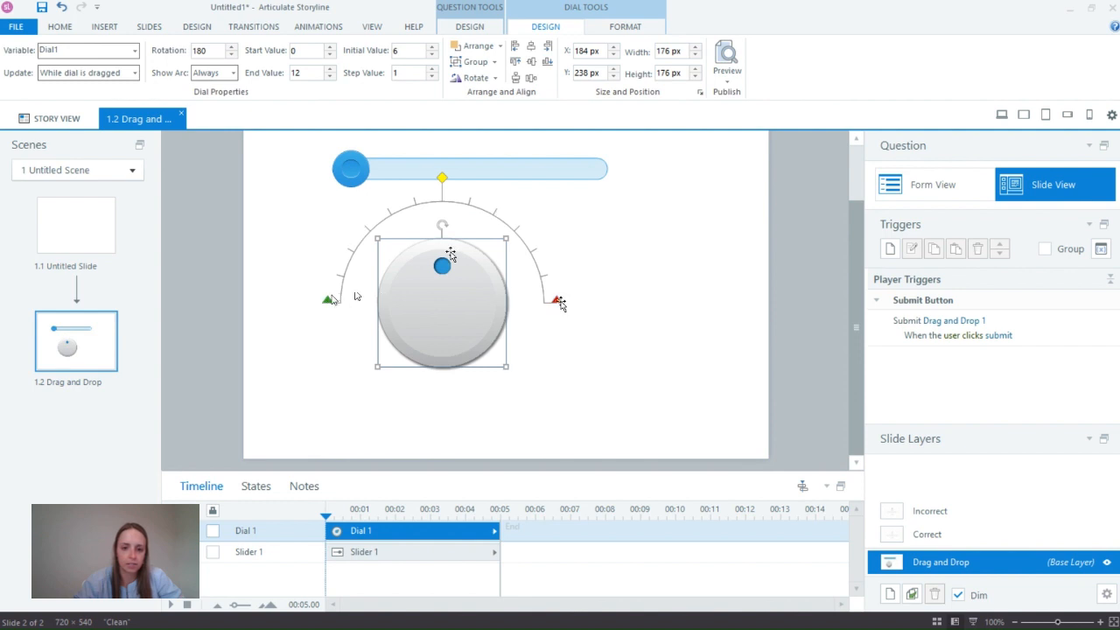
mouse_move(557, 302)
mouse_down()
mouse_move(550, 333)
mouse_move(512, 373)
mouse_move(464, 388)
mouse_move(405, 384)
mouse_move(360, 357)
mouse_move(337, 318)
mouse_move(347, 308)
mouse_up()
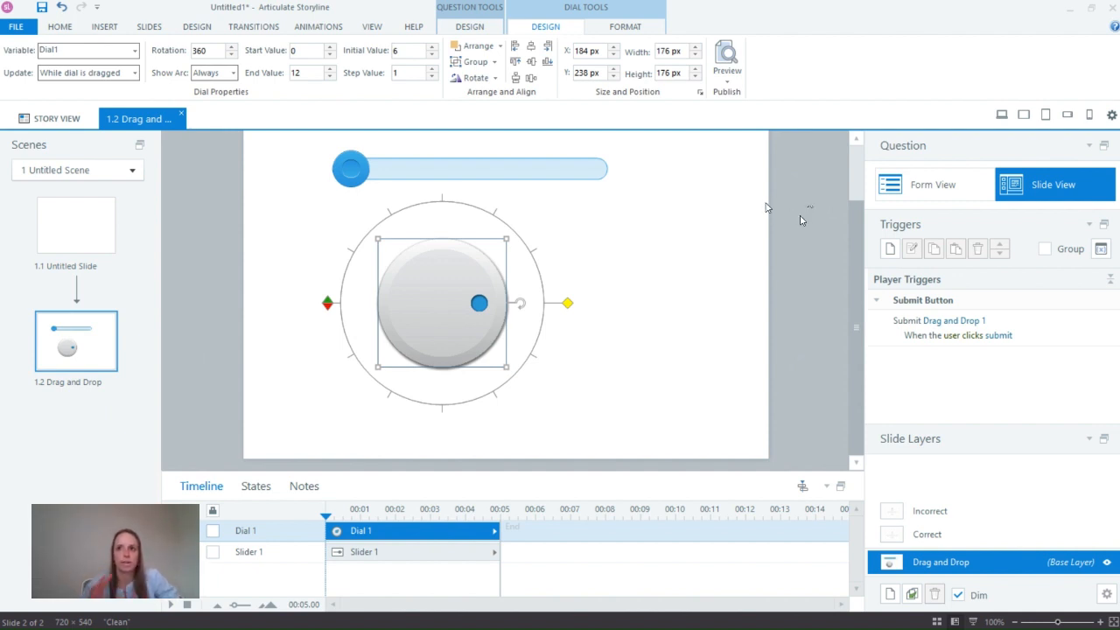
Preview the slide, test moving the slider thumb along its track and turning the dial, and close the preview
click(737, 81)
click(739, 92)
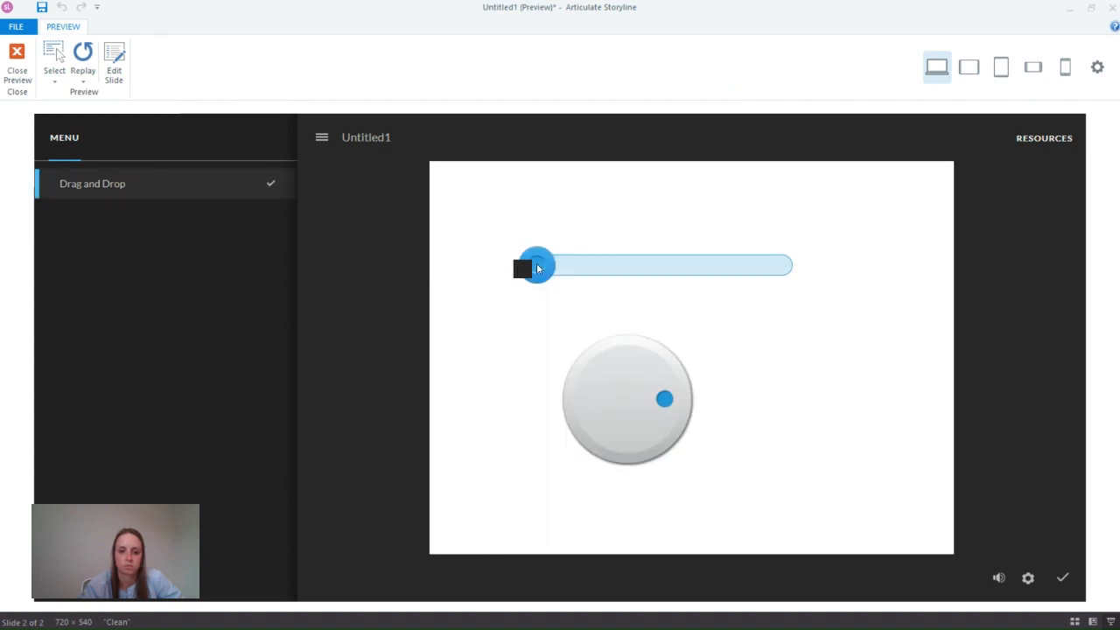
drag(635, 268, 532, 259)
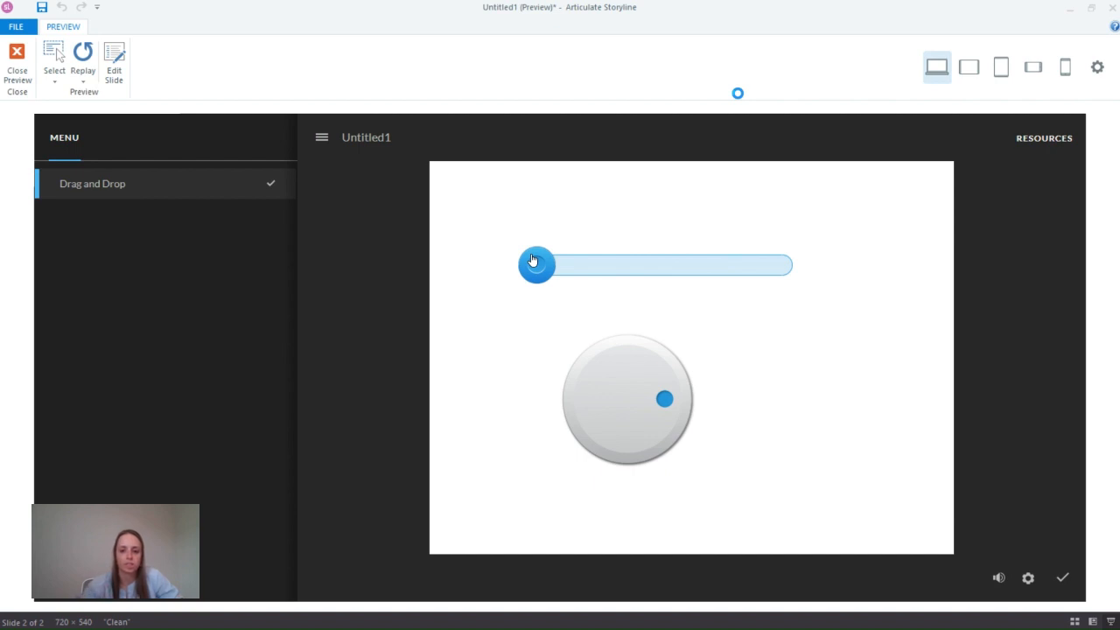
drag(532, 260, 658, 297)
drag(589, 287, 535, 269)
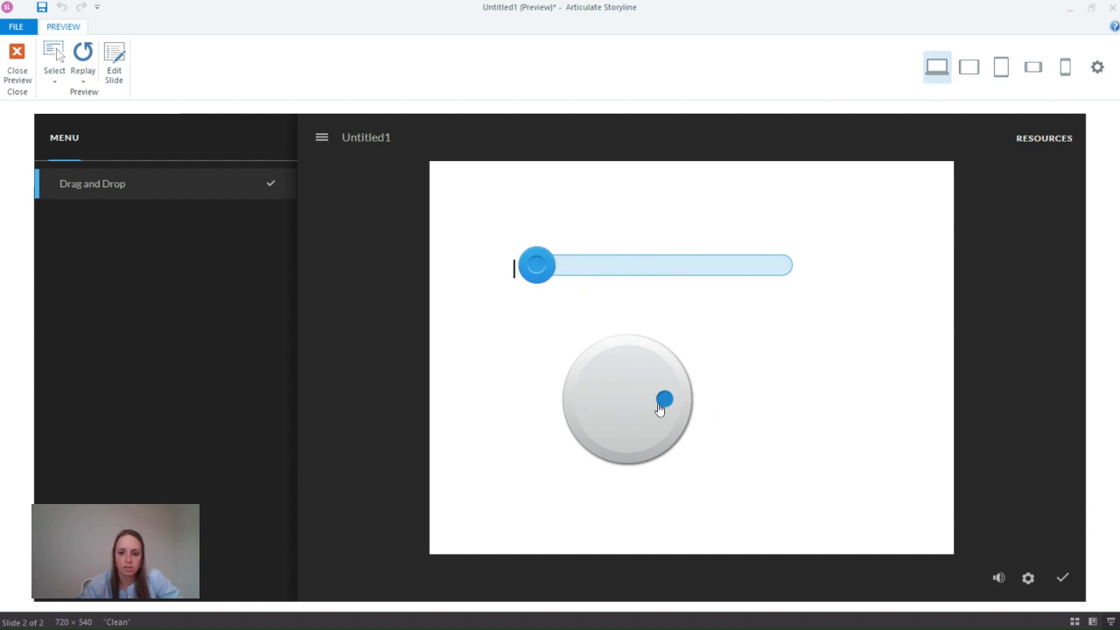
drag(665, 400, 618, 327)
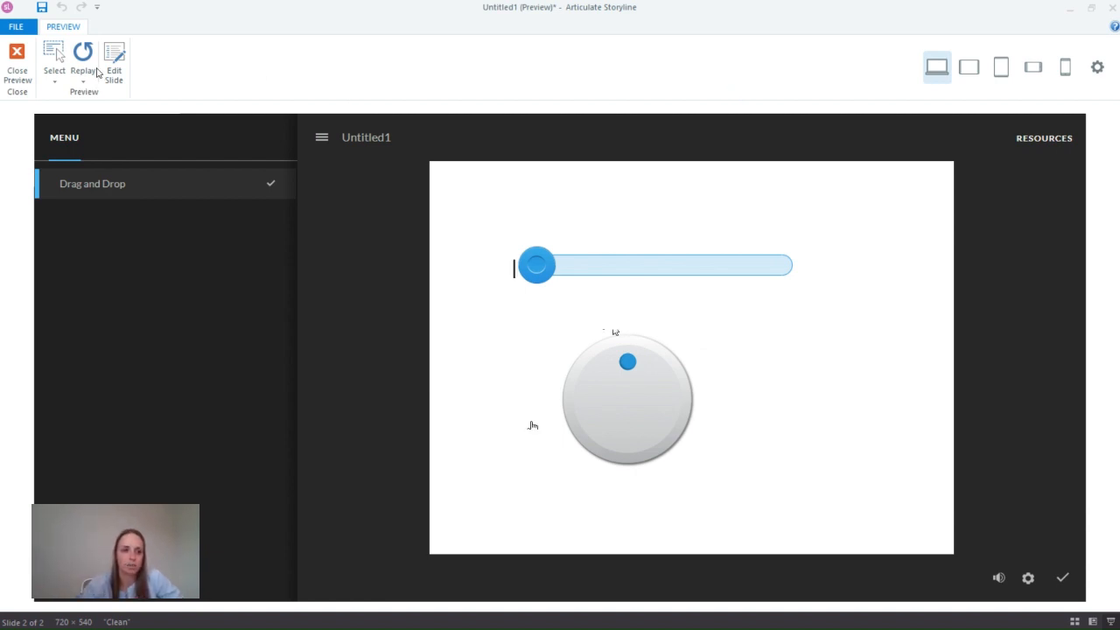
click(17, 58)
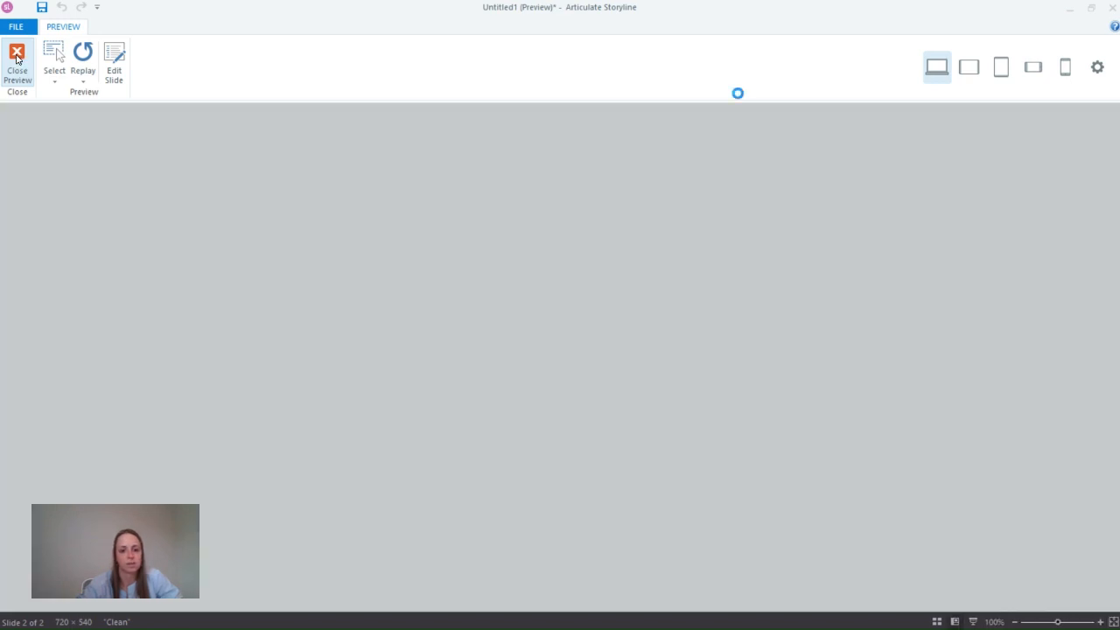